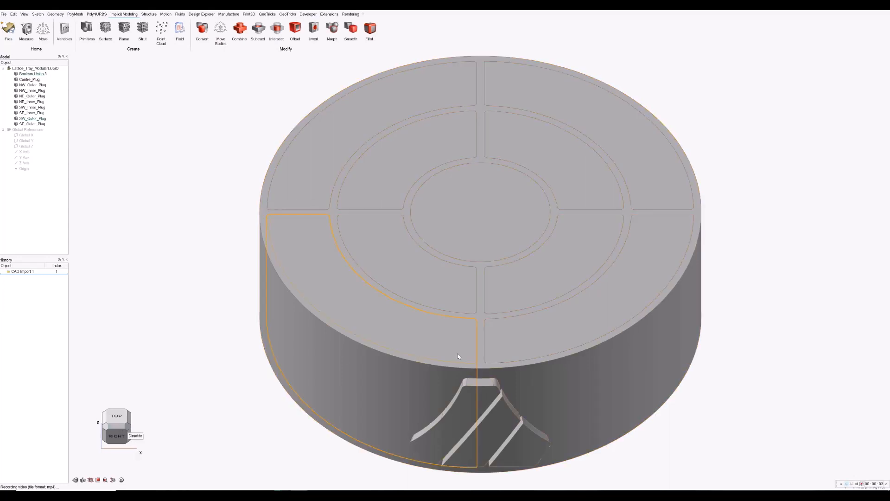
- Isolate the outer tray body (Boolean Union 3) and show the Centre_Plug body inside it
click(481, 324)
right_click(480, 324)
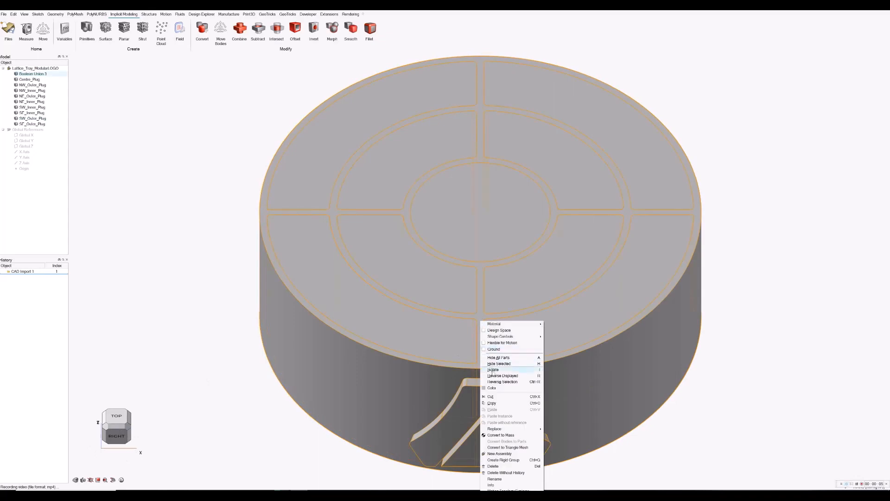
click(492, 369)
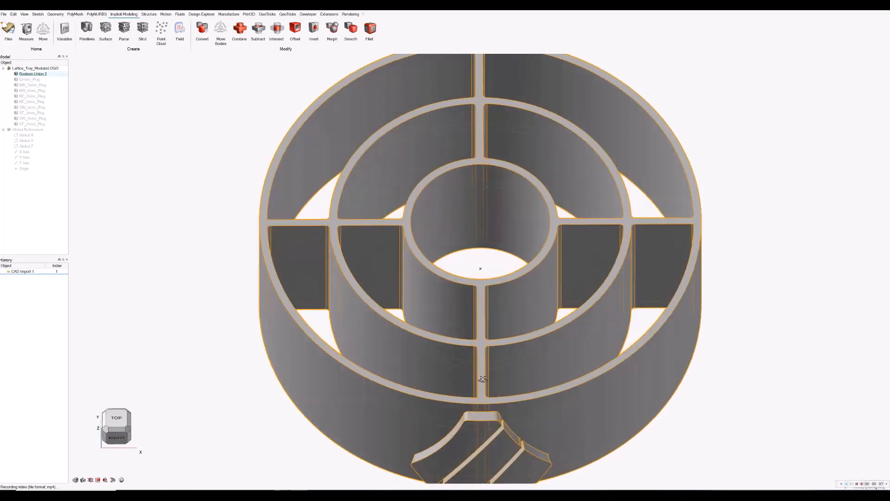
click(15, 79)
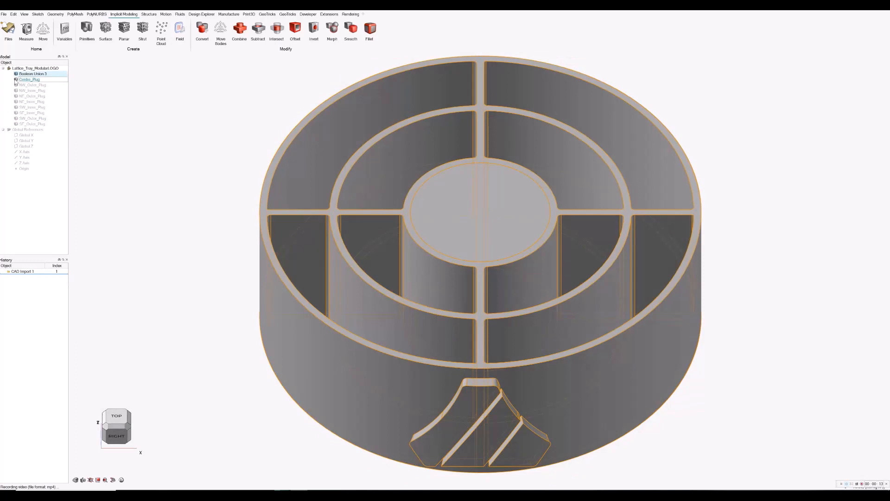
click(108, 111)
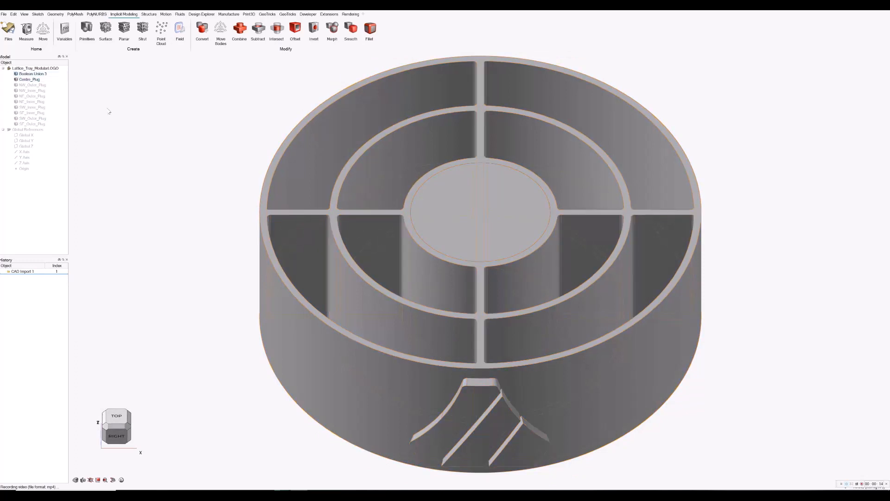
- Start a surface lattice on the centre plug and set the visualization quality to High
click(107, 27)
click(445, 201)
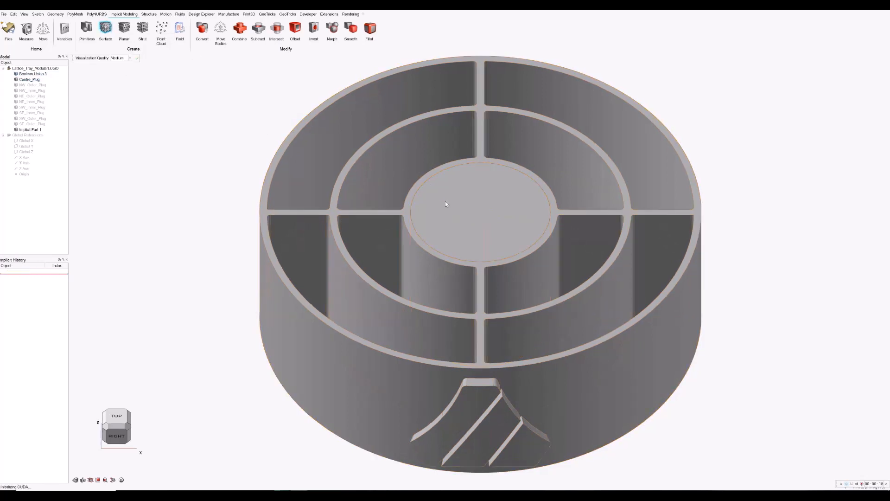
click(129, 58)
click(123, 78)
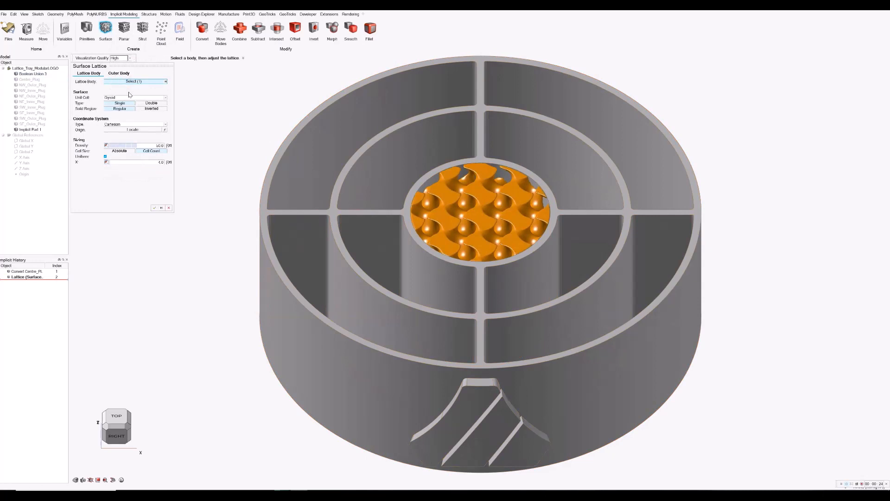
- Set the surface lattice to a Schwarz P unit cell of Double type with 20% density
click(134, 99)
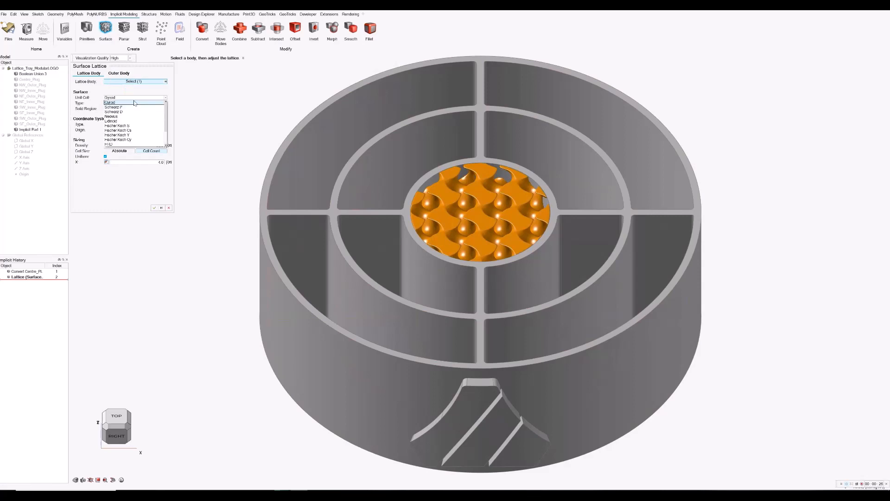
click(134, 108)
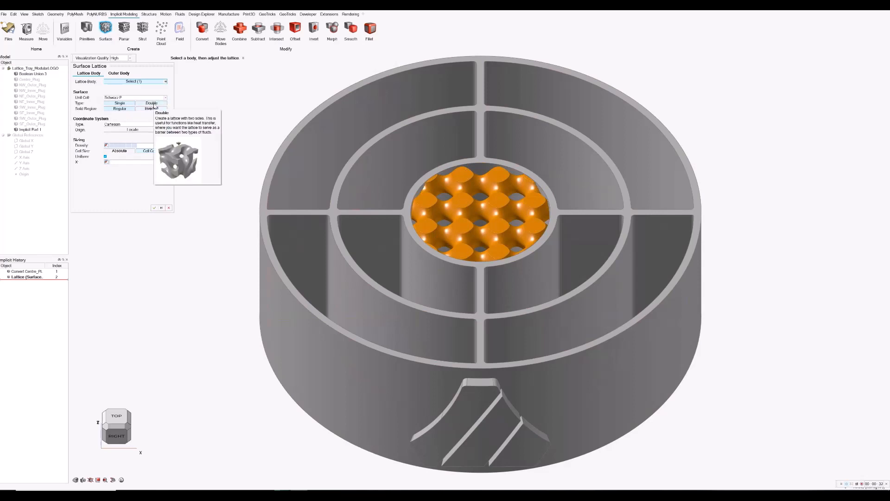
click(153, 109)
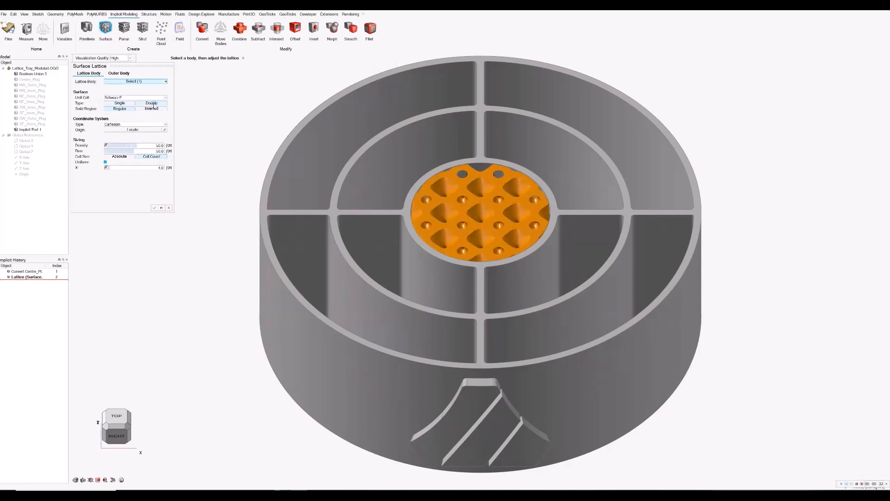
click(156, 145)
key(BackSpace)
key(BackSpace)
text(20)
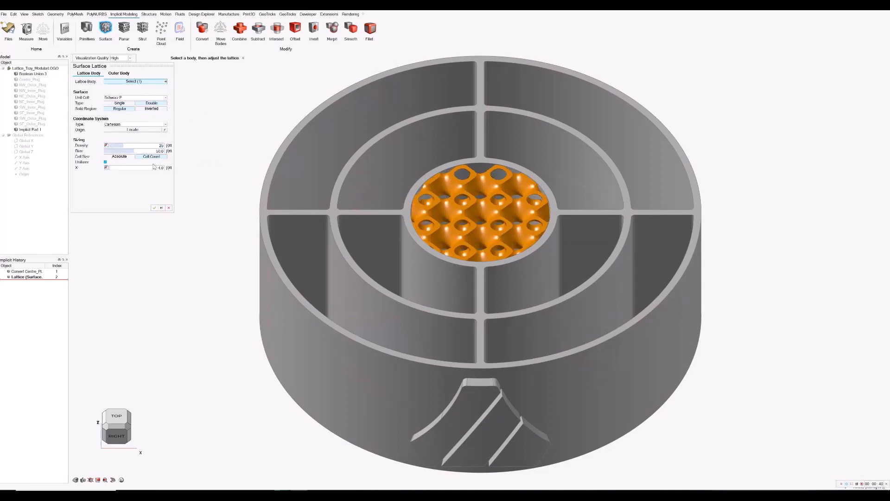
- Create a field for the lattice's X cell count, driven by the axis of the centre plug's circular edge
click(106, 168)
click(116, 168)
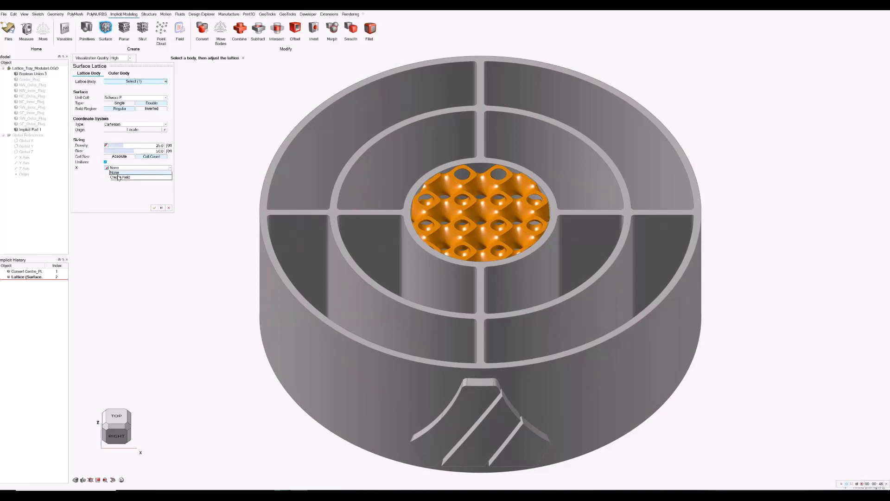
click(118, 178)
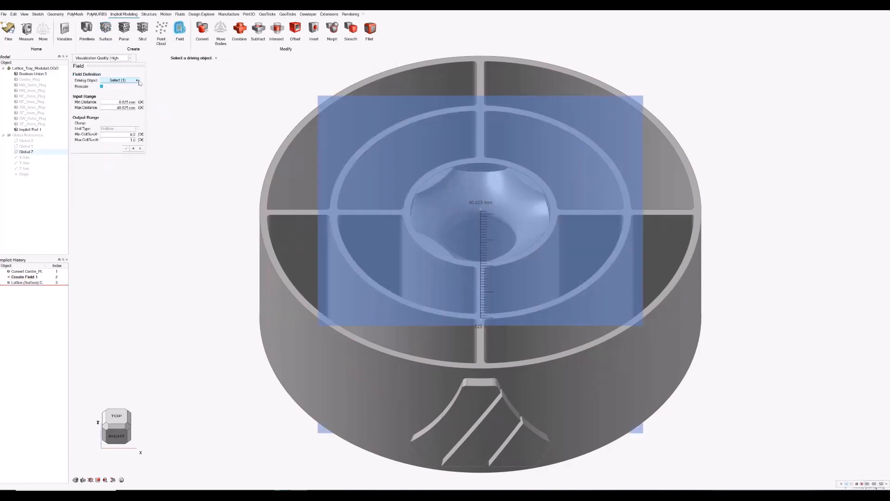
click(137, 80)
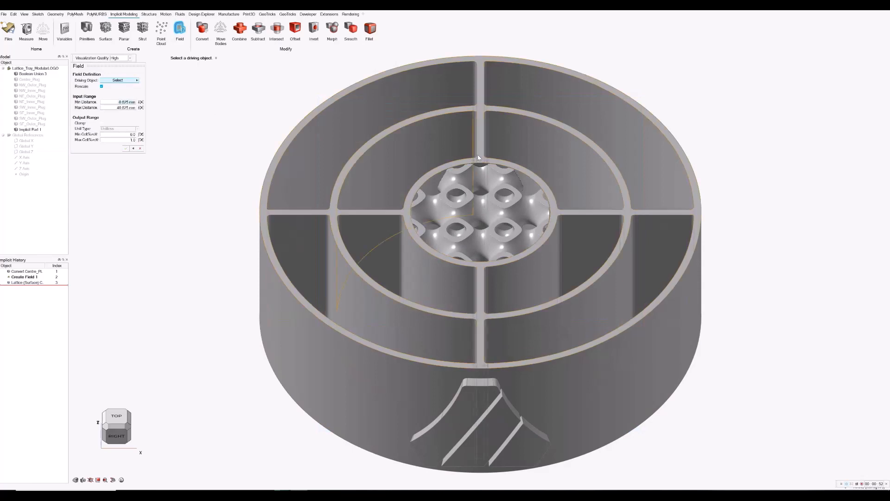
scroll(503, 194, up, 3)
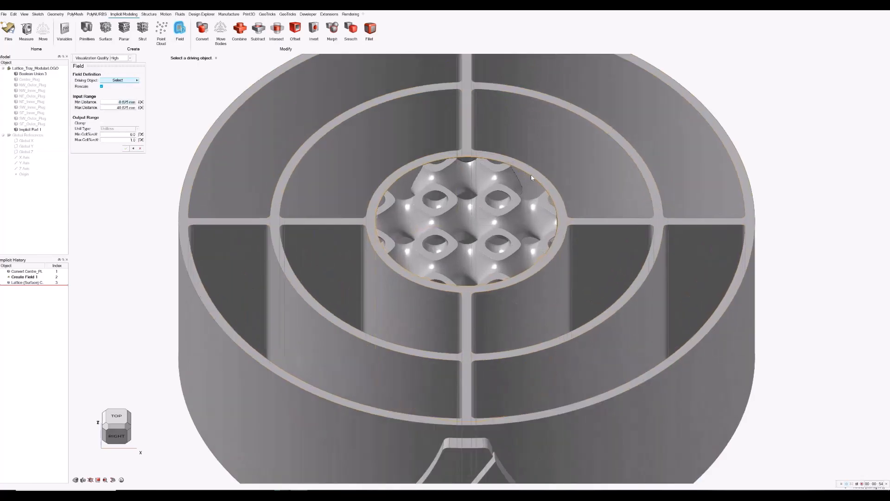
click(531, 174)
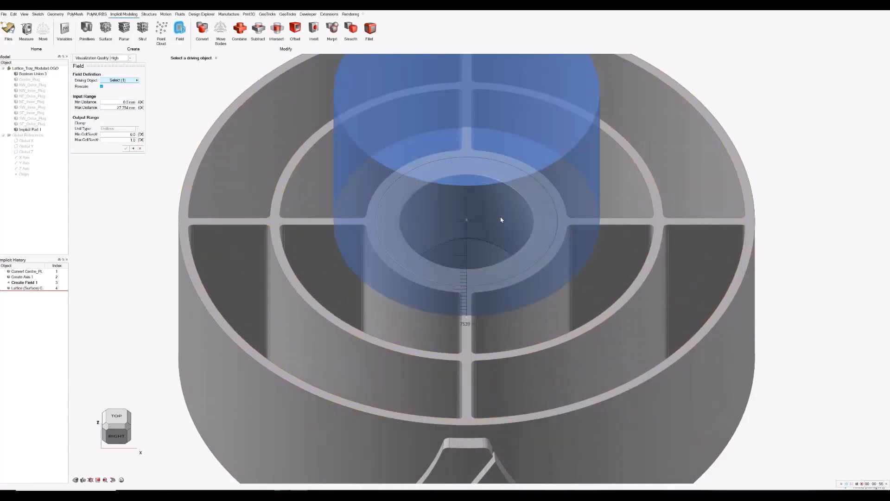
- Shrink the field's maximum distance to 19 mm so it matches the centre plug's outer edge
click(117, 415)
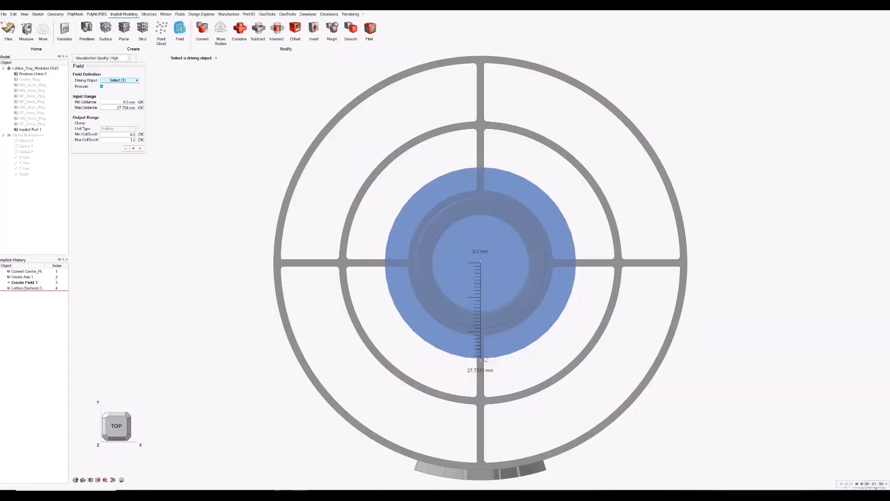
drag(480, 361, 491, 338)
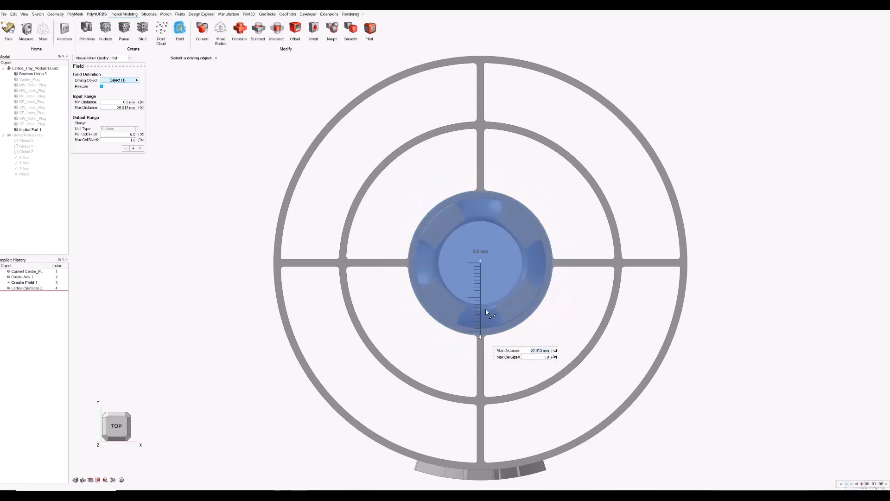
scroll(486, 309, up, 5)
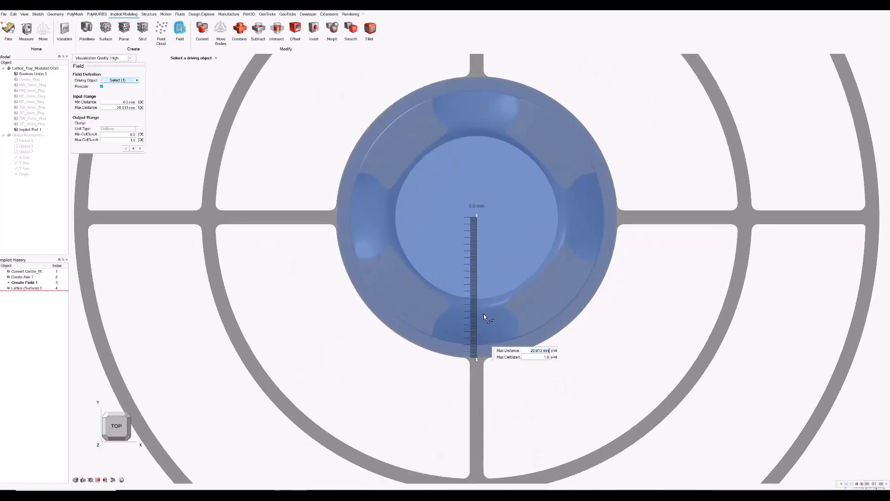
scroll(483, 313, up, 3)
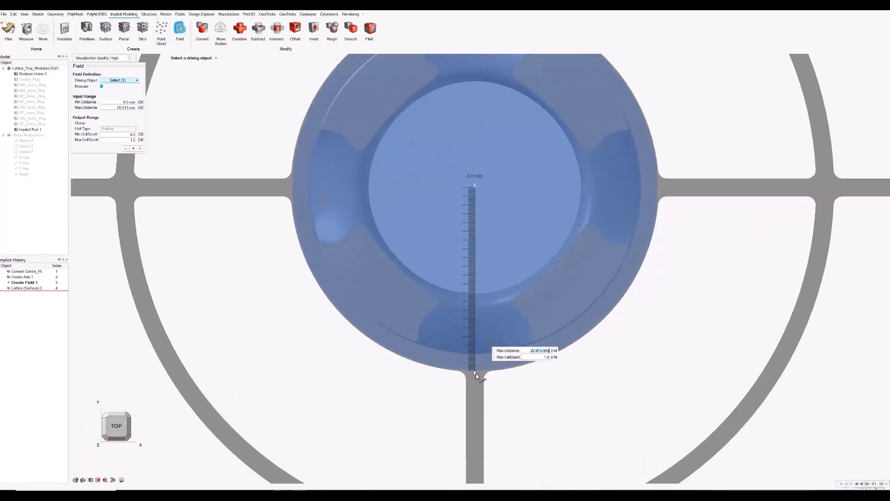
drag(475, 374, 475, 356)
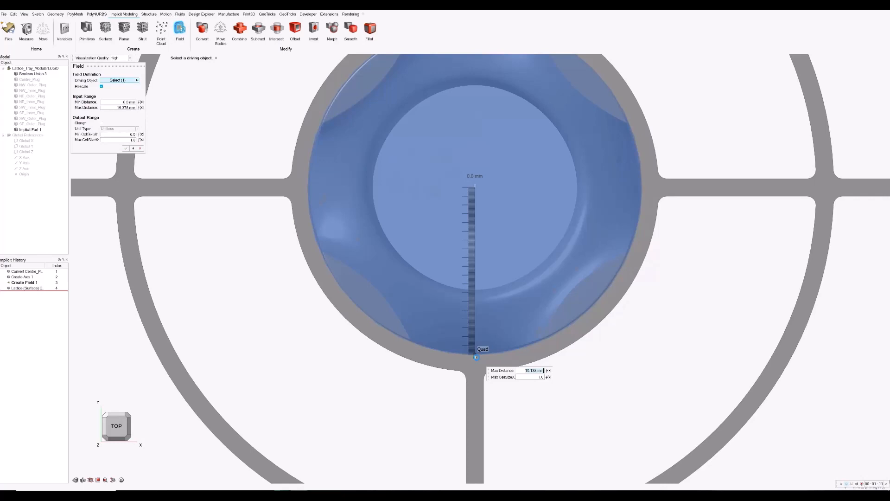
drag(475, 357, 475, 355)
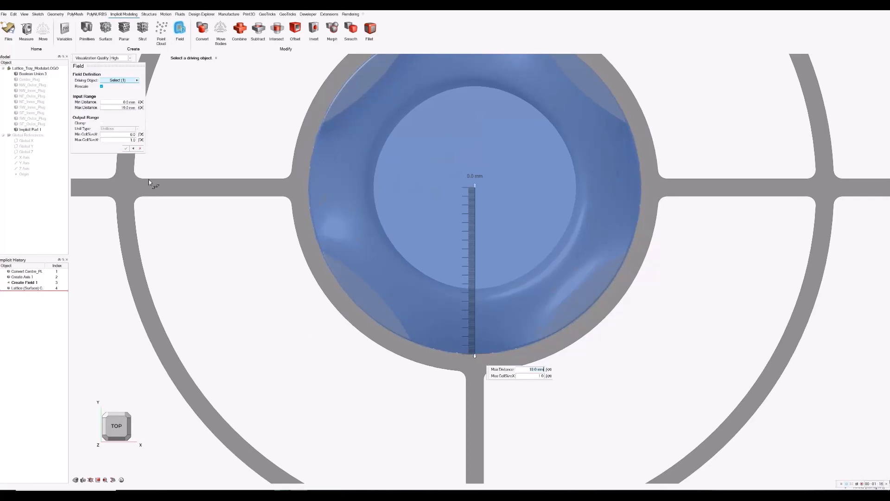
- Clamp the field's output range and set its X cell values to minimum 4 and maximum 16
click(102, 122)
click(129, 135)
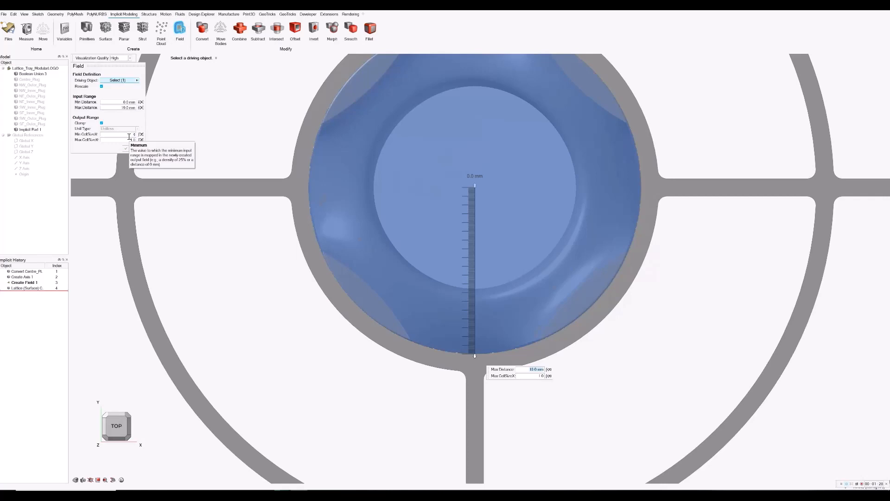
key(Return)
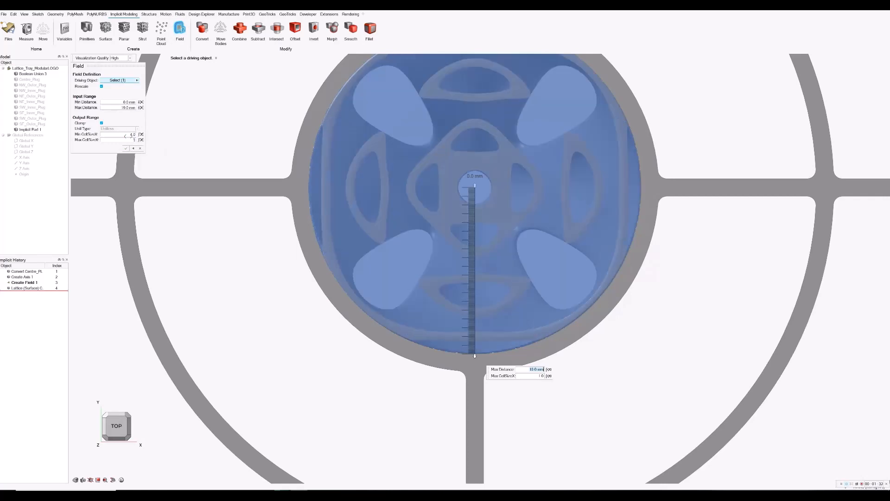
text(16)
key(Return)
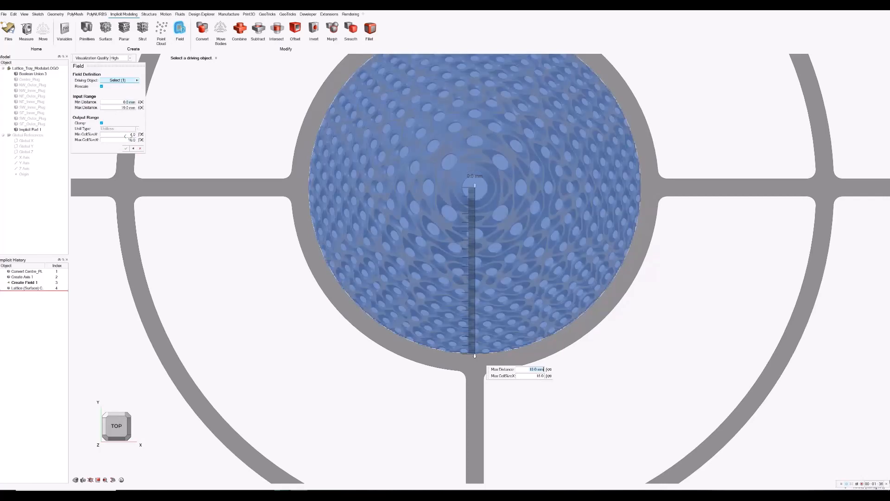
- Reduce the field's maximum X cell value to 8, then accept the field and the surface lattice
click(132, 139)
key(BackSpace)
key(BackSpace)
text(8)
key(Return)
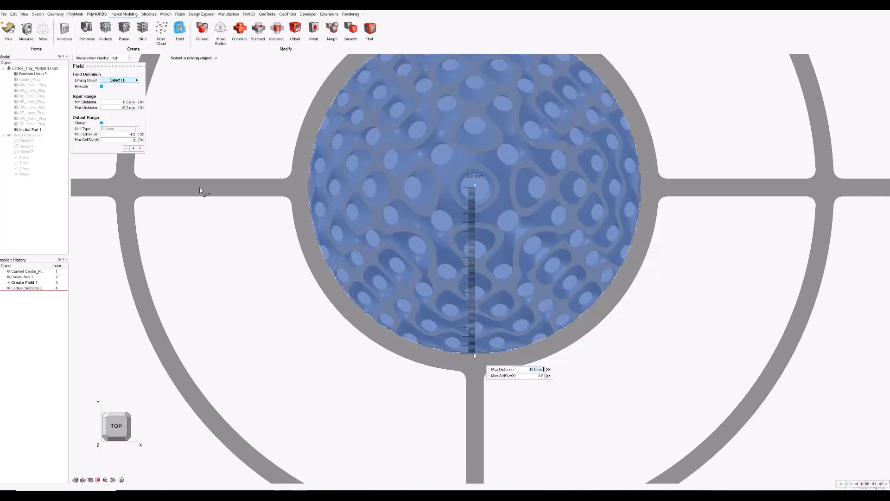
click(126, 149)
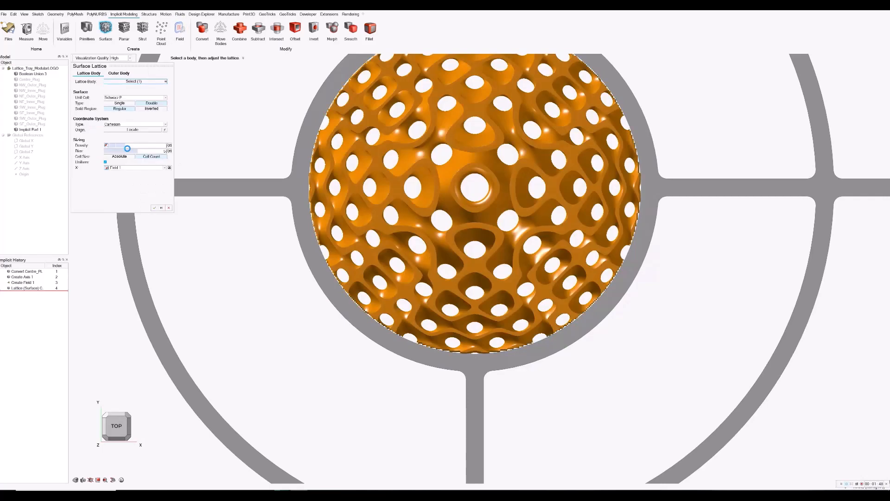
click(154, 207)
- Show the NE_Inner_Plug body in the inner ring of the tray
scroll(254, 308, down, 2)
scroll(339, 321, down, 3)
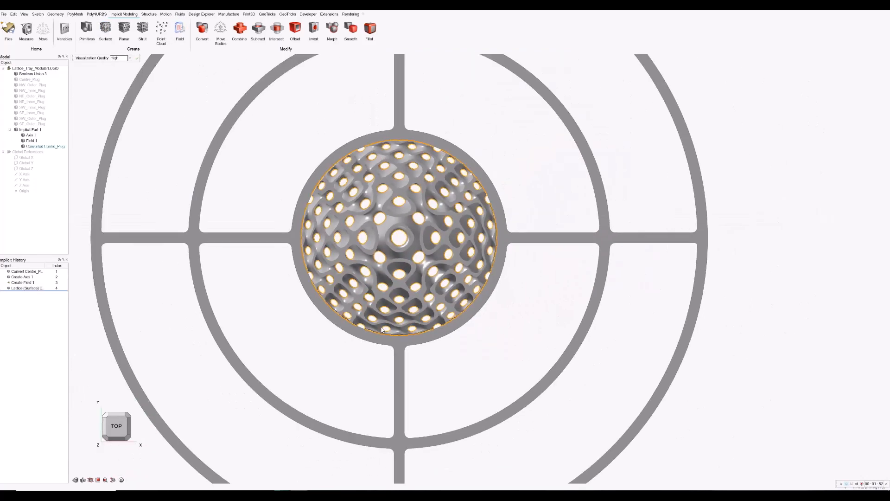
middle_drag(389, 315, 479, 406)
click(113, 425)
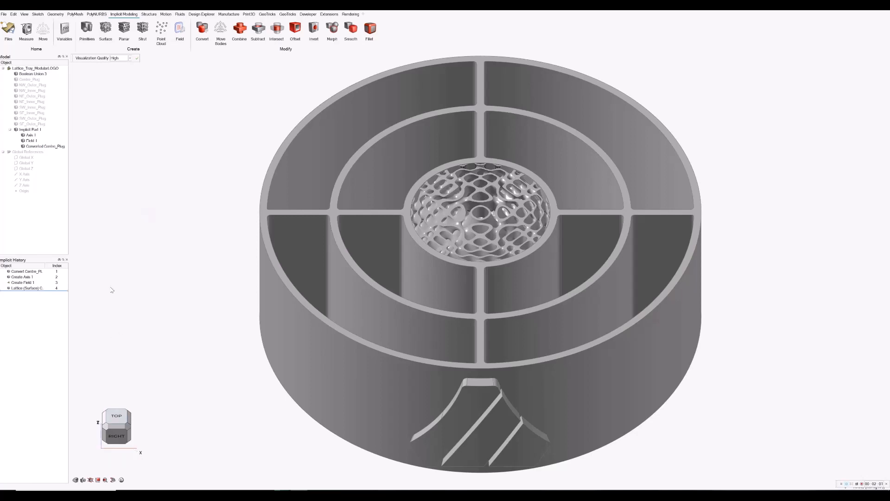
click(29, 102)
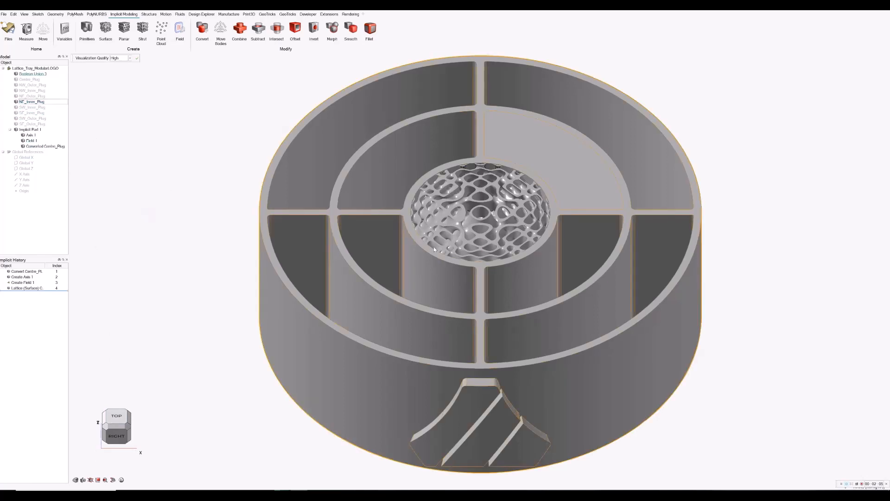
scroll(619, 148, up, 7)
scroll(508, 401, down, 4)
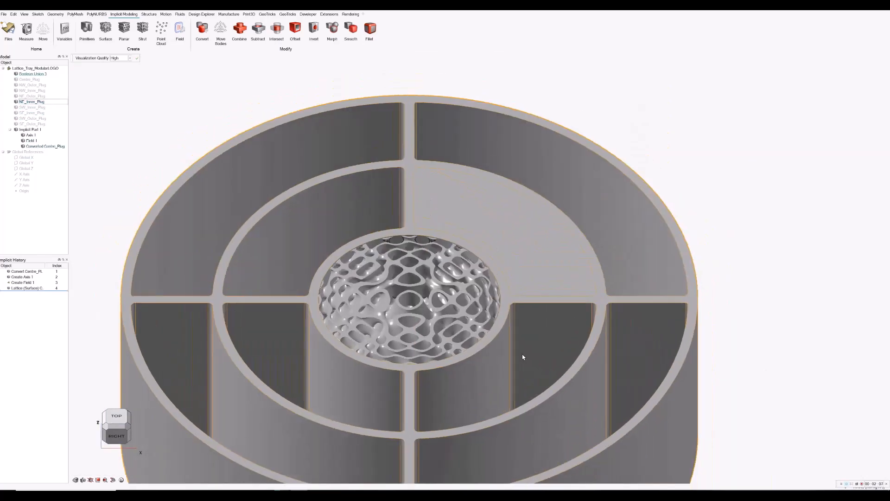
scroll(527, 248, up, 1)
click(695, 163)
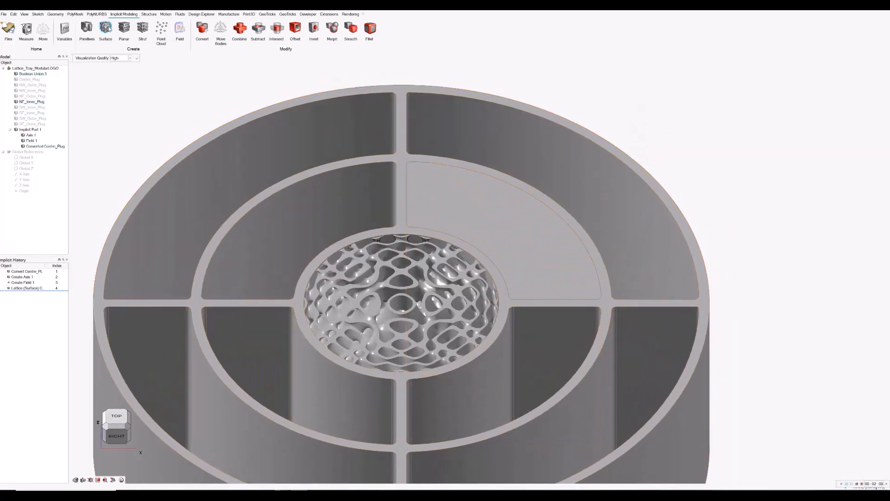
- Create a strut lattice on the NE inner plug with a strut diameter of 0.5 mm
click(143, 29)
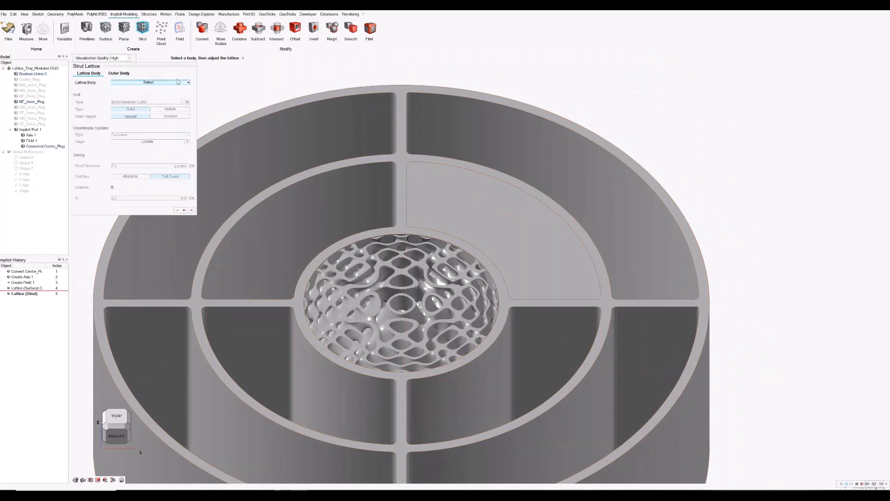
click(465, 202)
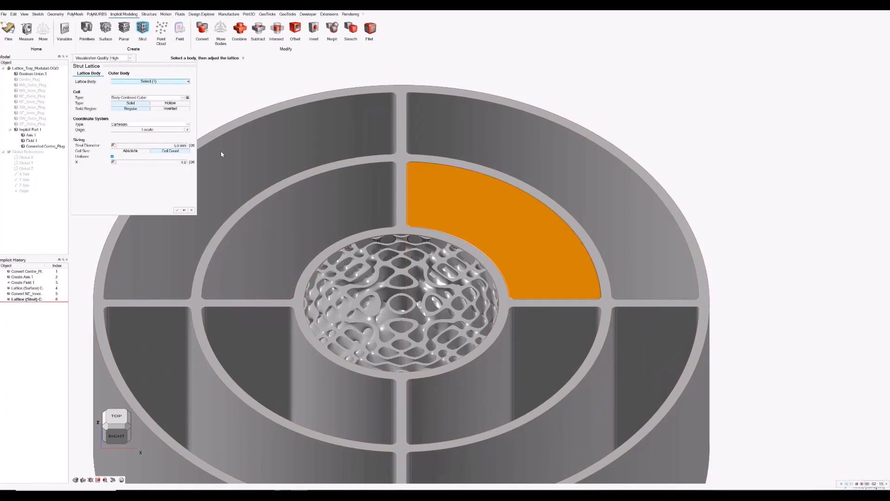
click(184, 145)
text(0.5)
key(Return)
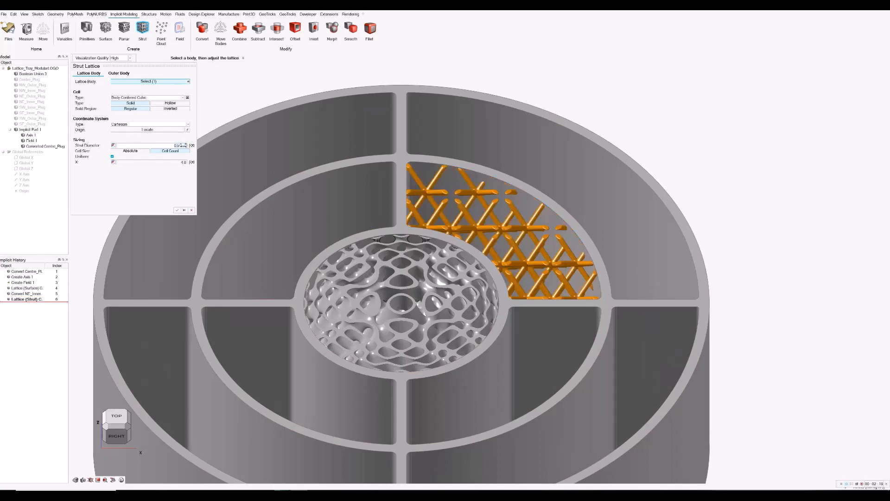
- Change the NE inner plug's strut lattice to the Kelvin Cell type and a cylindrical coordinate system
click(183, 99)
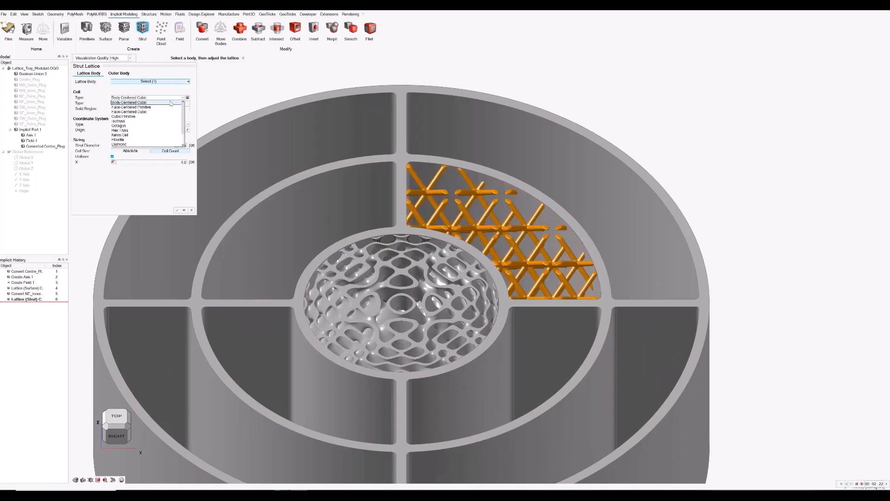
click(124, 135)
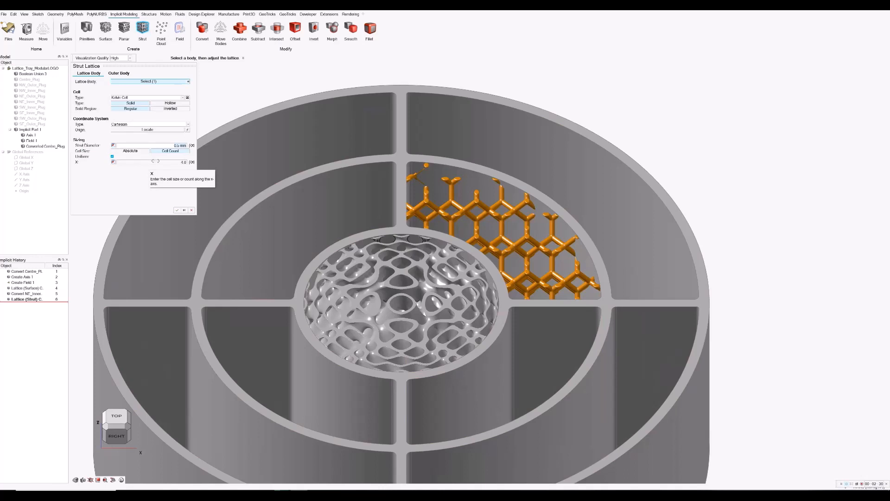
double_click(166, 162)
key(BackSpace)
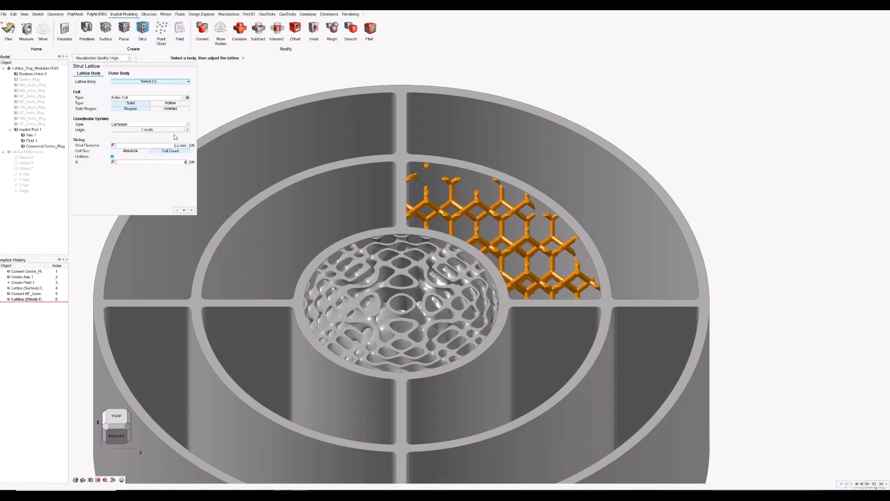
click(188, 124)
click(158, 134)
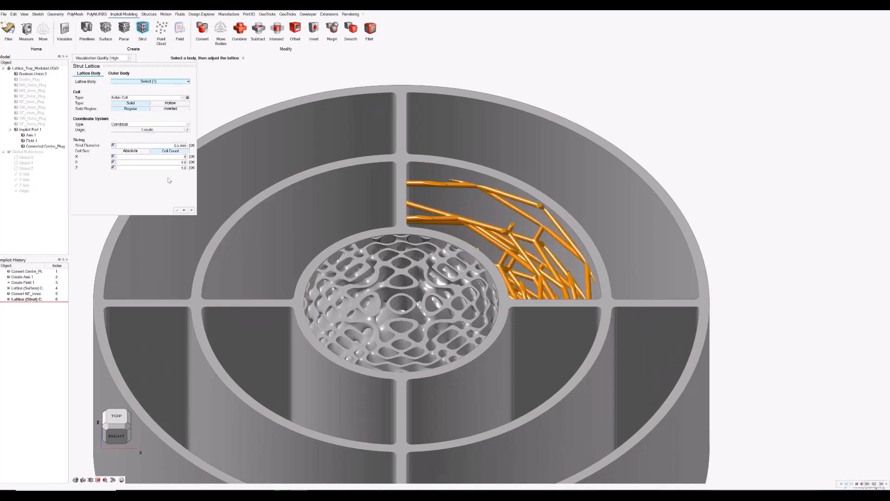
- Set the strut lattice's angular cell count to 32 and its radial cell count to 8, and inspect it from above
click(179, 163)
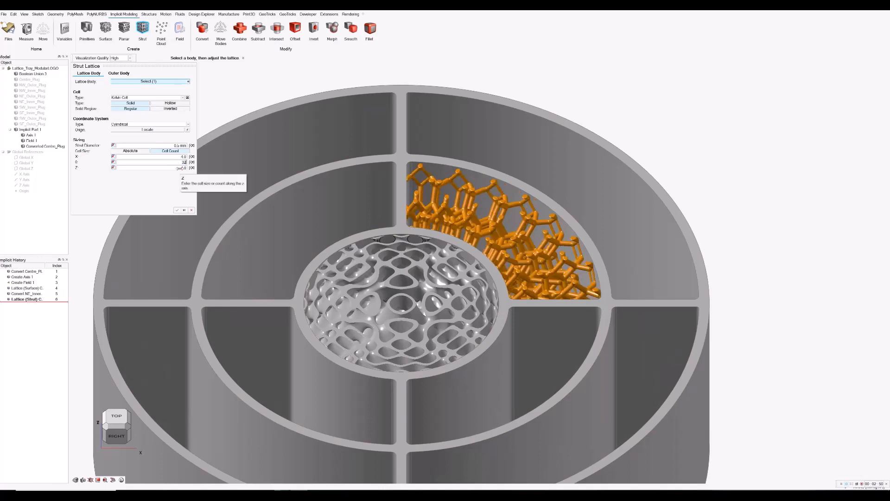
double_click(184, 156)
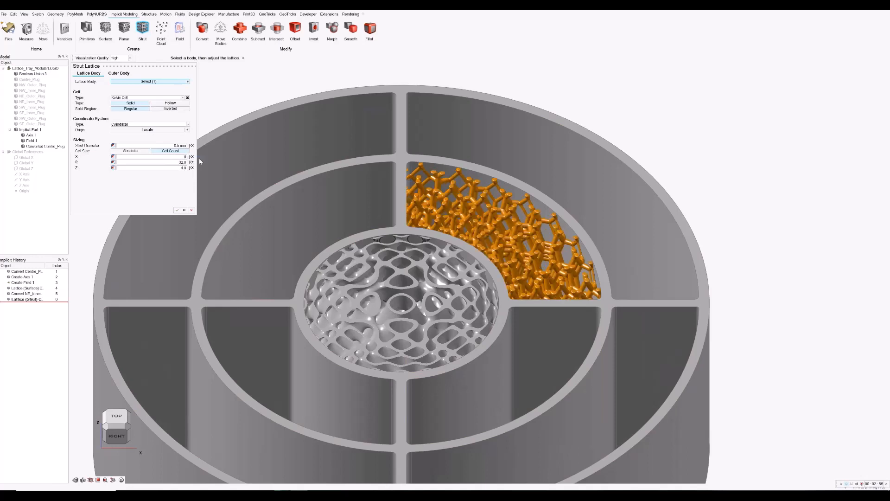
click(118, 415)
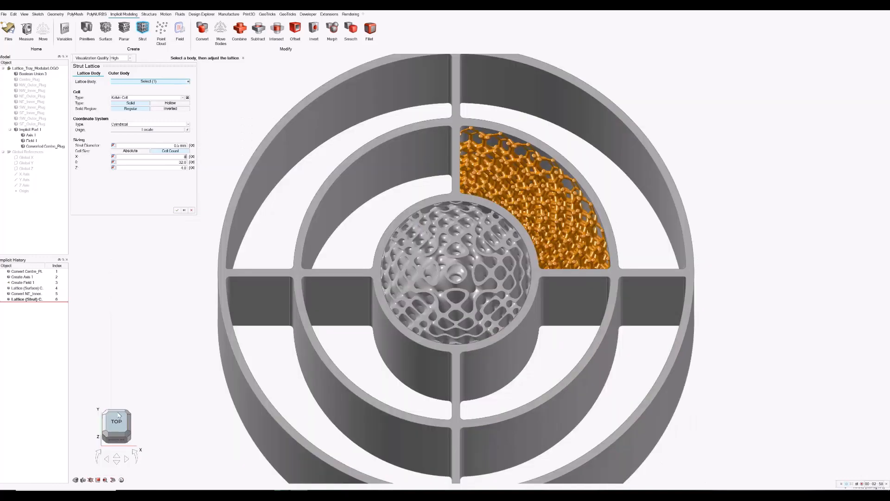
scroll(598, 139, up, 6)
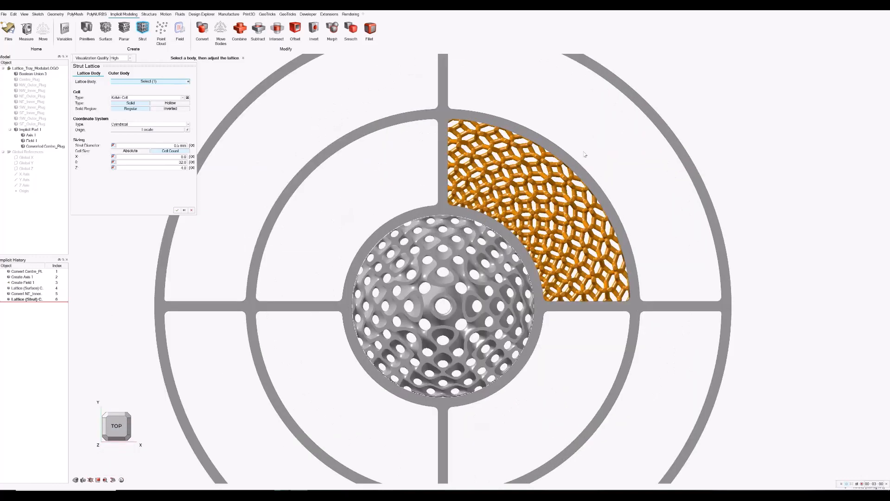
scroll(560, 181, up, 1)
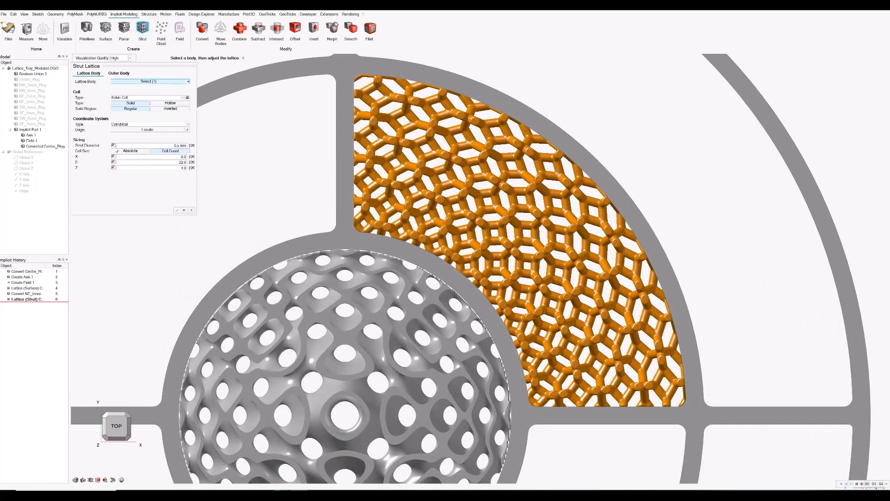
- Drive the lattice's strut diameter with a new field that uses an axis through the tray's centre as its driving object
click(114, 146)
click(123, 146)
click(125, 155)
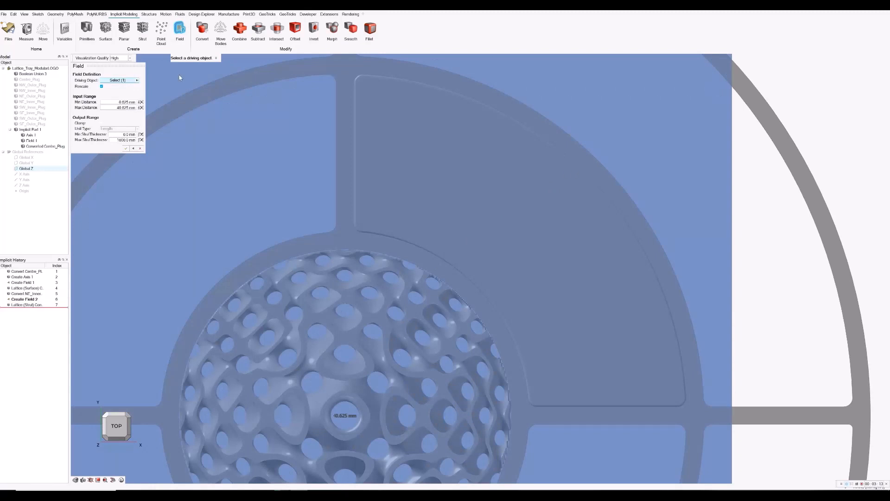
click(137, 81)
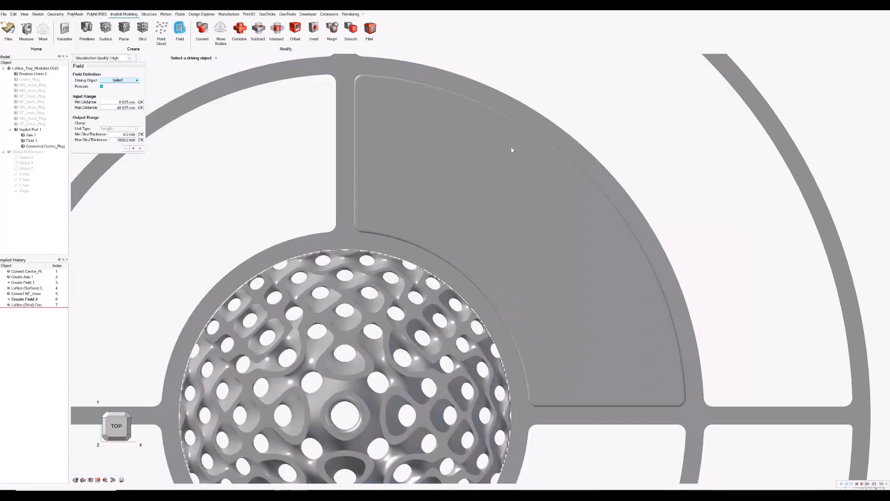
click(560, 150)
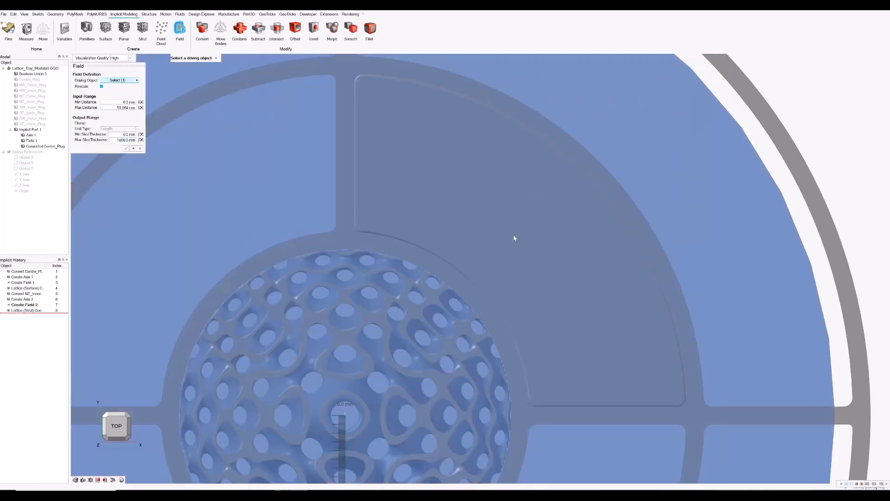
- Fit the field's input range to the inner ring, from about 20 mm minimum to about 39 mm maximum distance
scroll(497, 243, down, 2)
scroll(487, 248, down, 5)
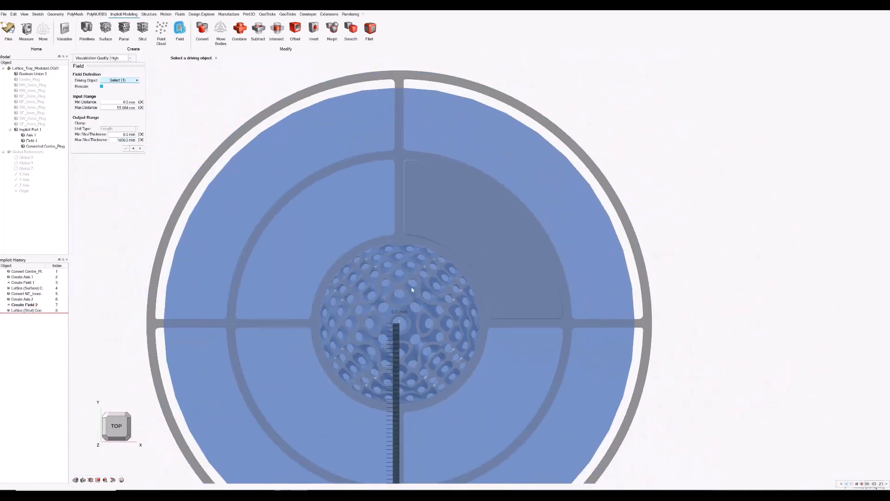
scroll(389, 269, down, 1)
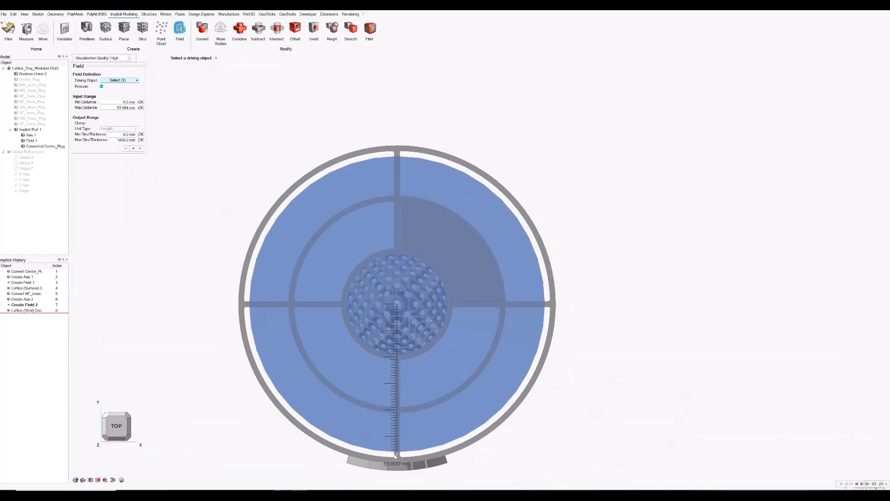
drag(395, 456, 405, 412)
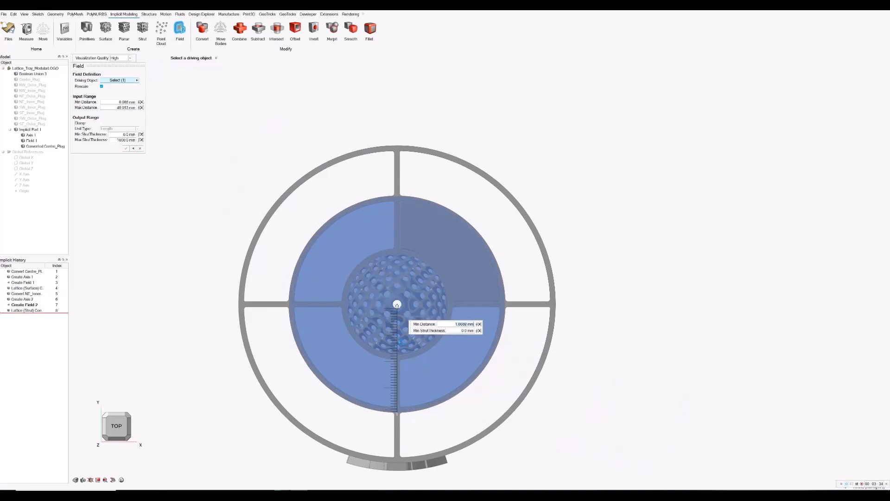
drag(397, 304, 402, 357)
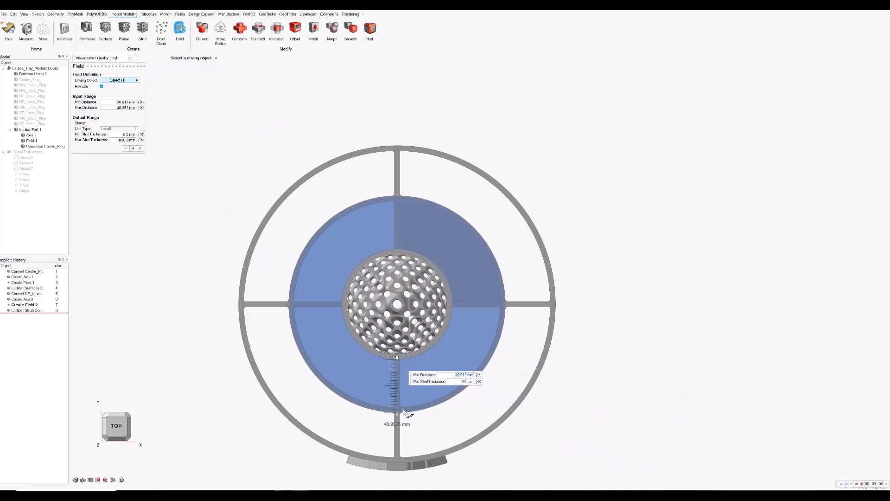
drag(398, 418, 402, 408)
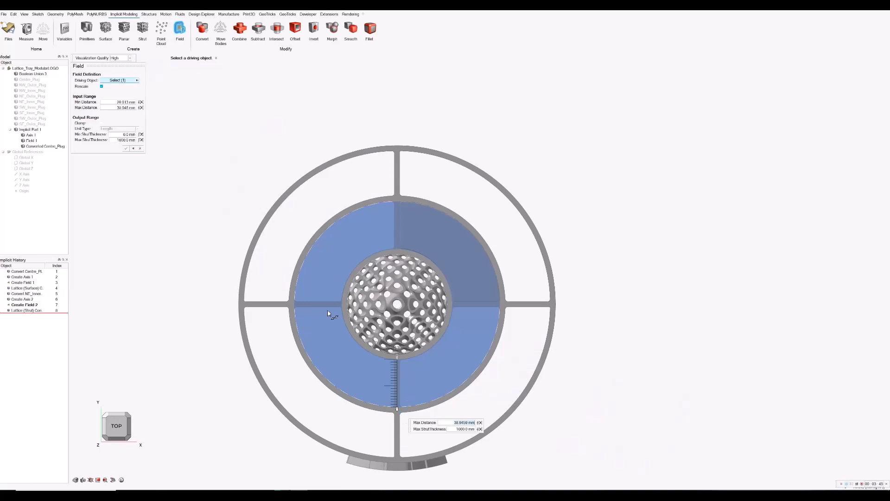
- Clamp the field's output range and set the strut thickness to 0.5 mm minimum and 0.75 mm maximum
click(102, 123)
click(118, 135)
text(0.5)
key(Return)
text(0.75)
key(Return)
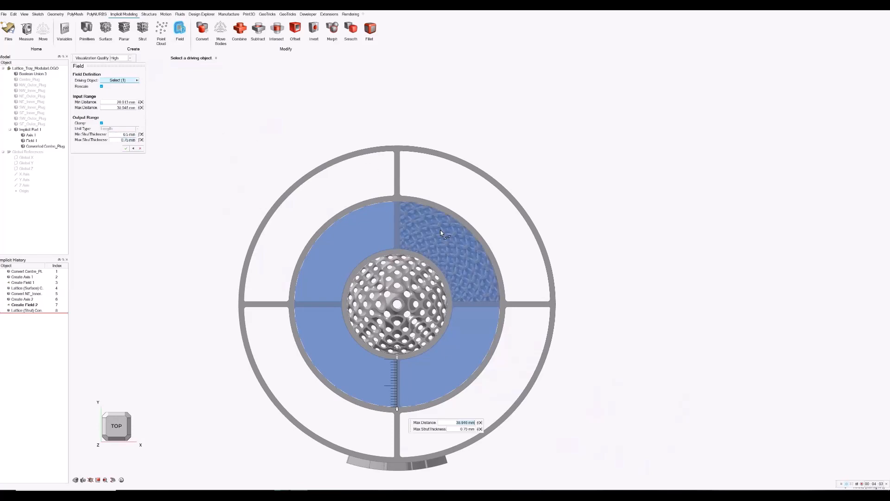
- Widen the field's strut thickness range to 0.2 mm minimum and 1 mm maximum
scroll(433, 249, up, 6)
scroll(452, 251, up, 2)
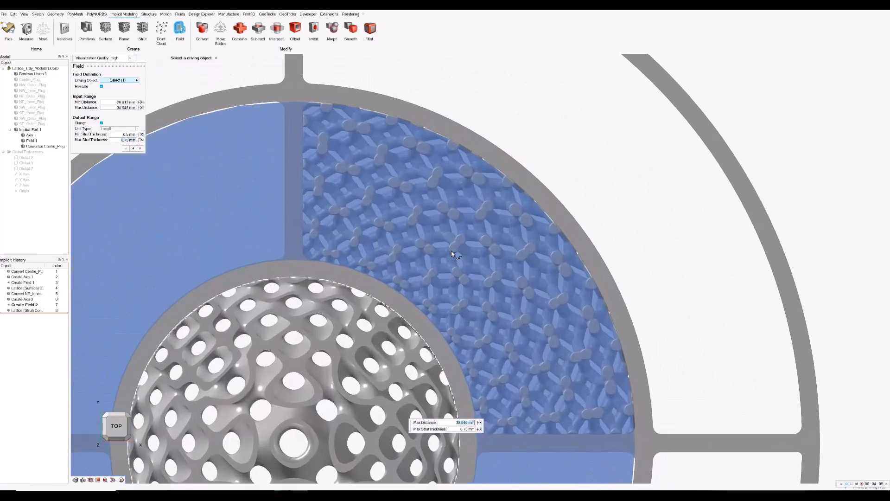
double_click(130, 139)
text(1)
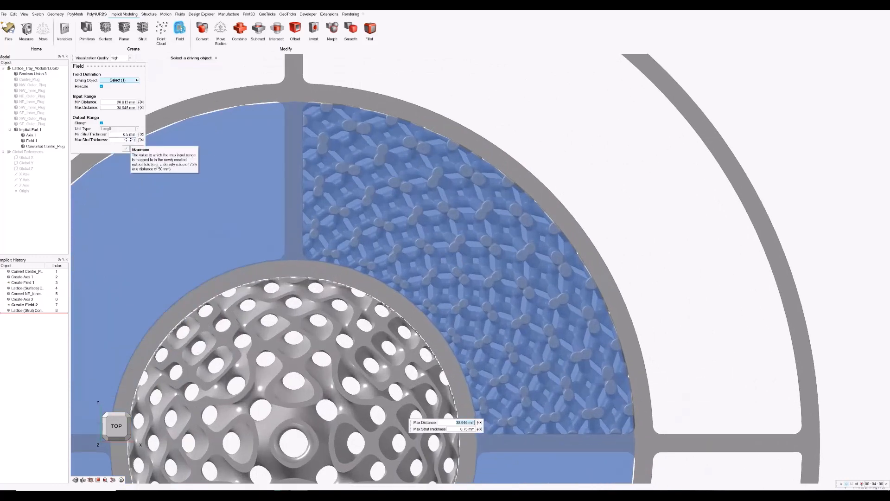
key(Return)
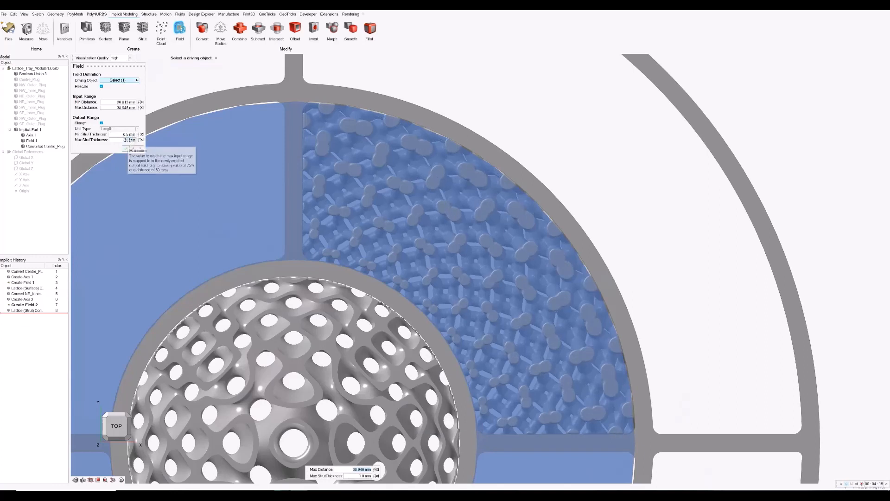
text(0.2)
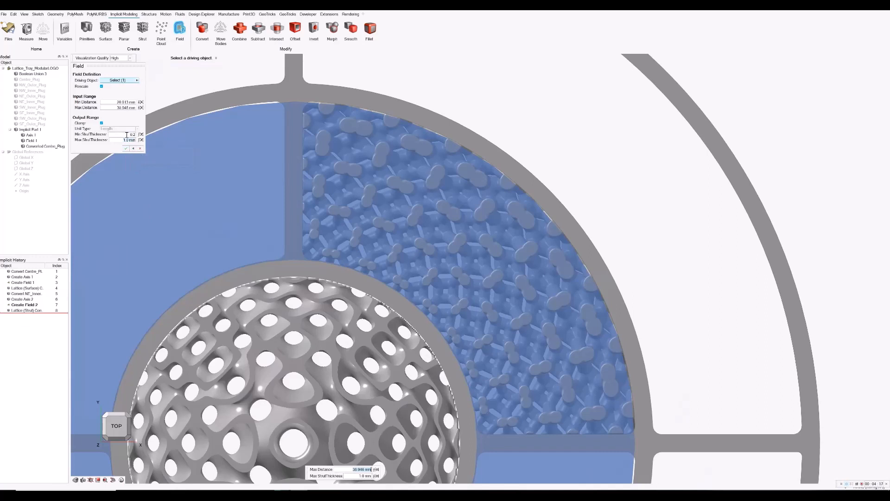
key(Return)
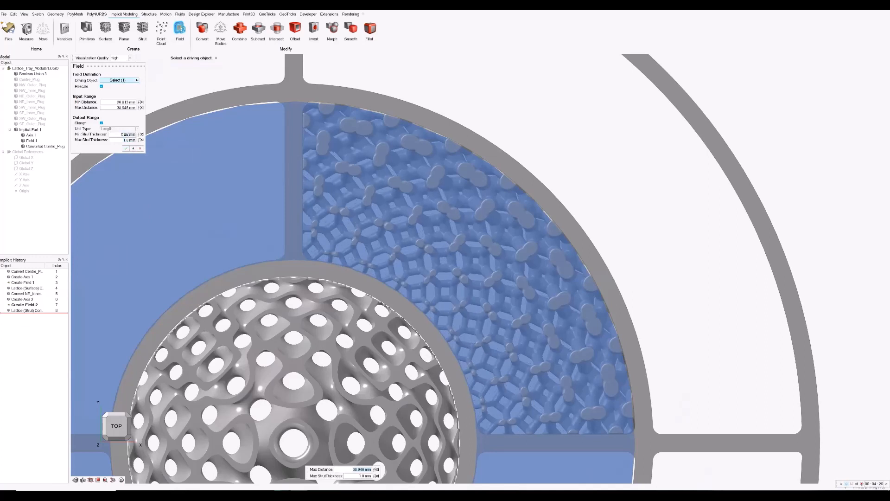
- Accept the field and the strut lattice, then return to an angled view of the whole tray
click(125, 148)
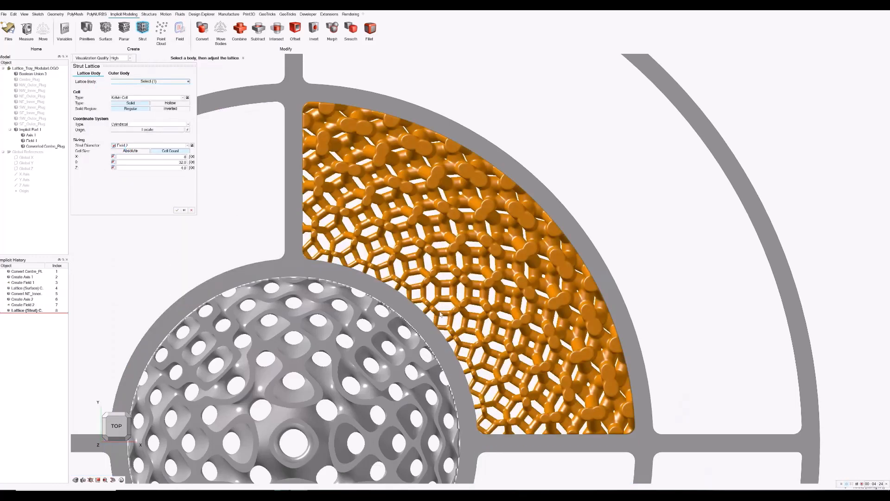
scroll(440, 329, down, 5)
scroll(437, 335, down, 3)
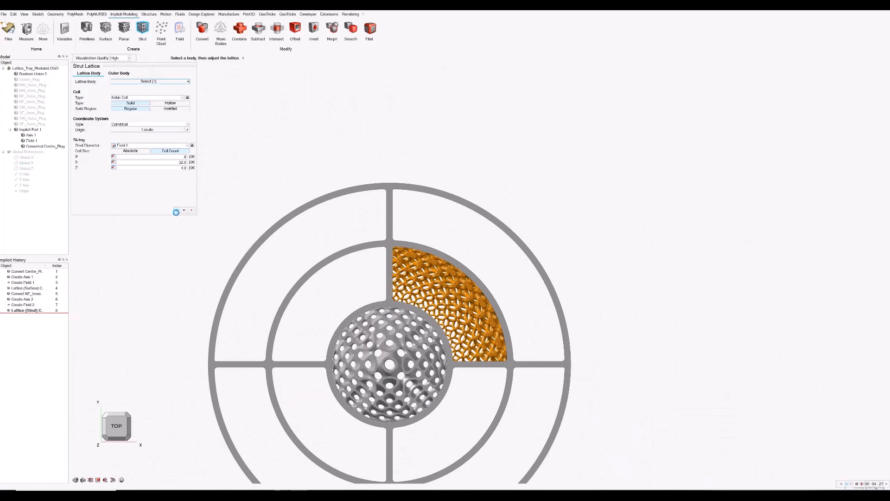
click(176, 210)
click(121, 440)
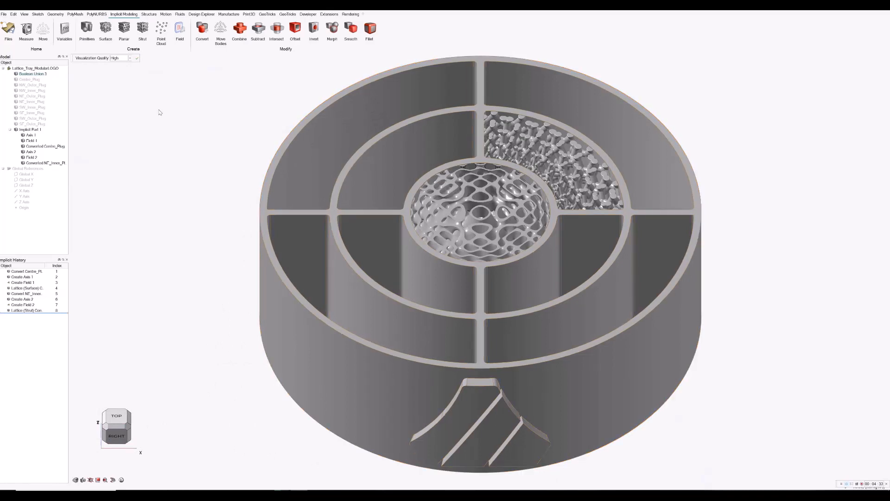
- Show the NW_Inner_Plug body and create a planar lattice on it
click(16, 90)
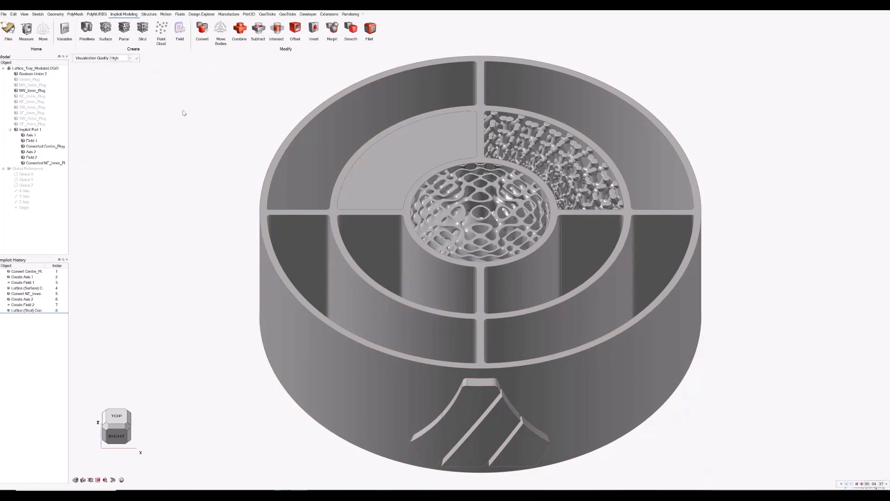
click(124, 28)
click(379, 167)
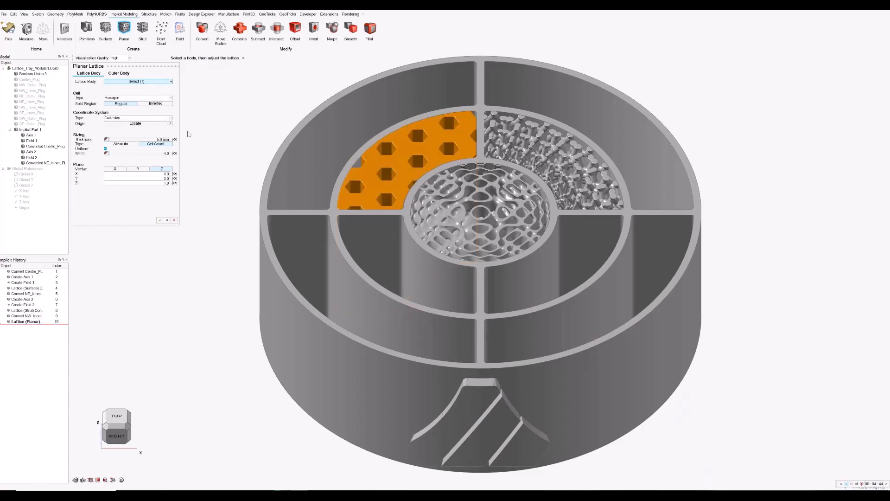
- Give the planar lattice Diamond cells and a cylindrical coordinate system
click(171, 98)
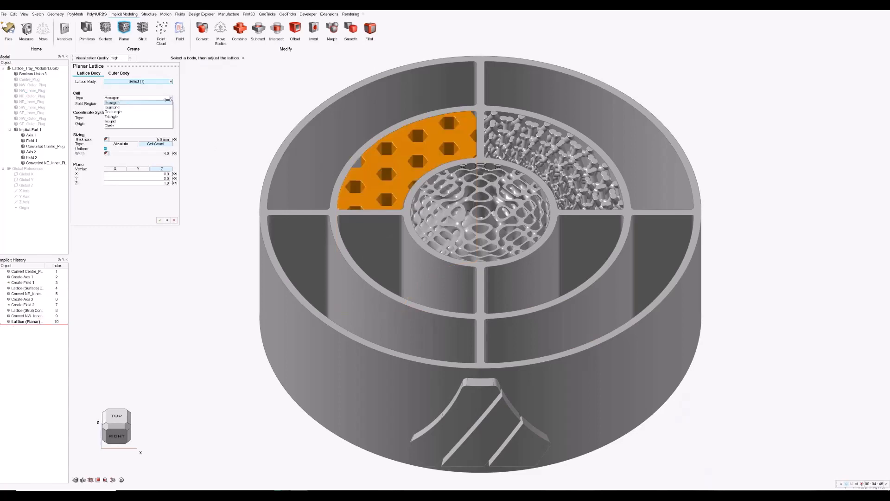
click(126, 107)
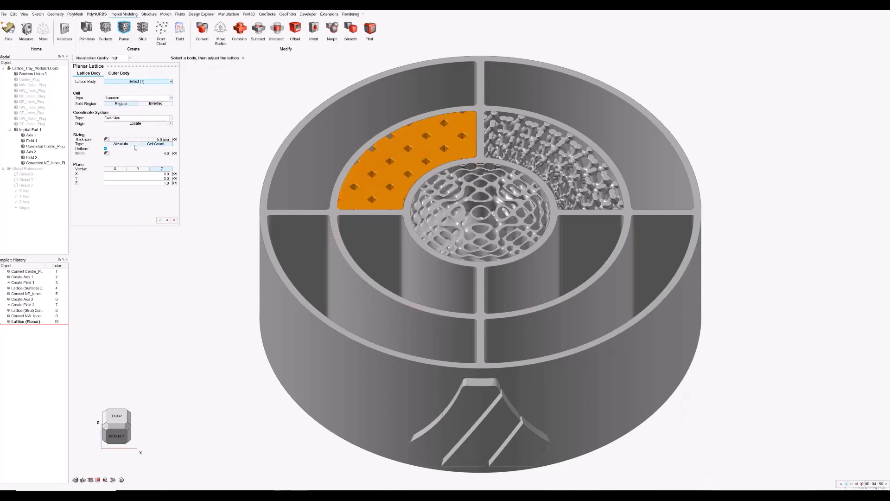
click(134, 118)
click(123, 127)
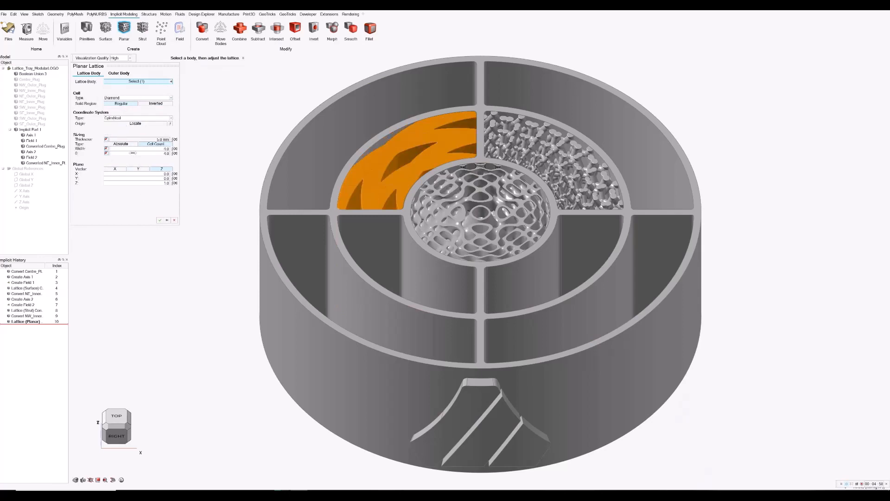
- Set the planar lattice's thickness to 0.5 mm, with cell counts of 16 in width and 32 in θ
click(135, 149)
key(Return)
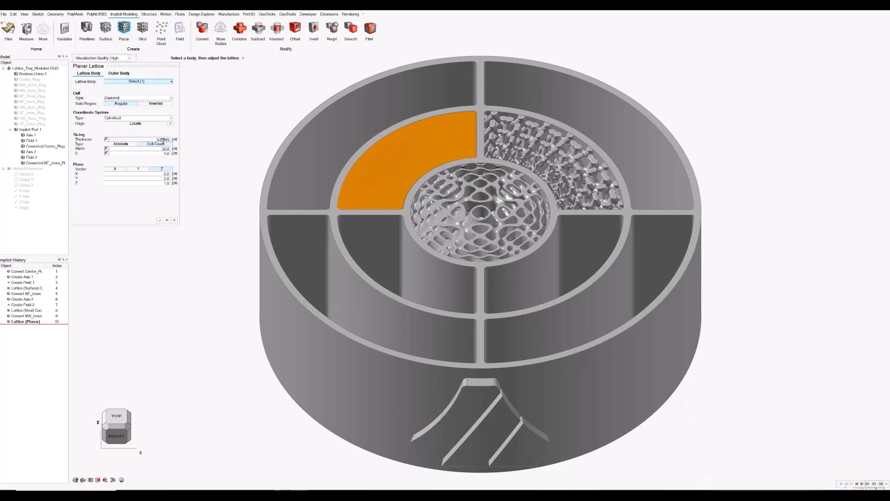
click(162, 140)
text(0.)
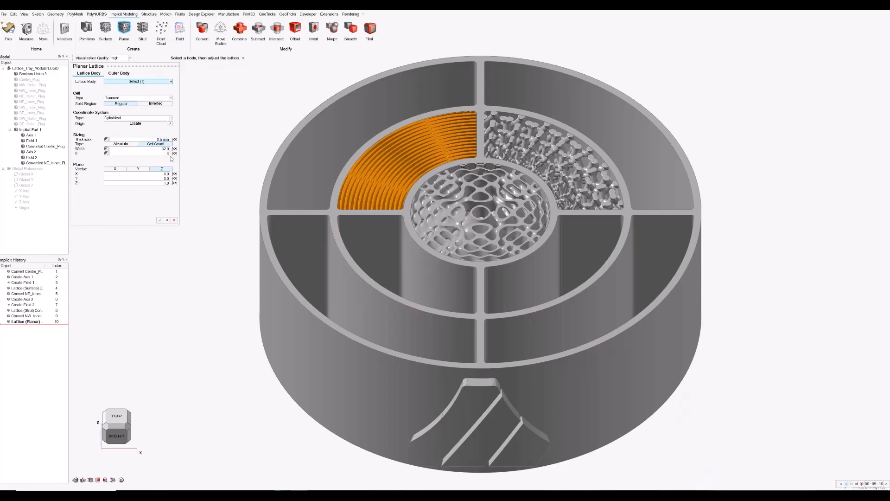
click(166, 154)
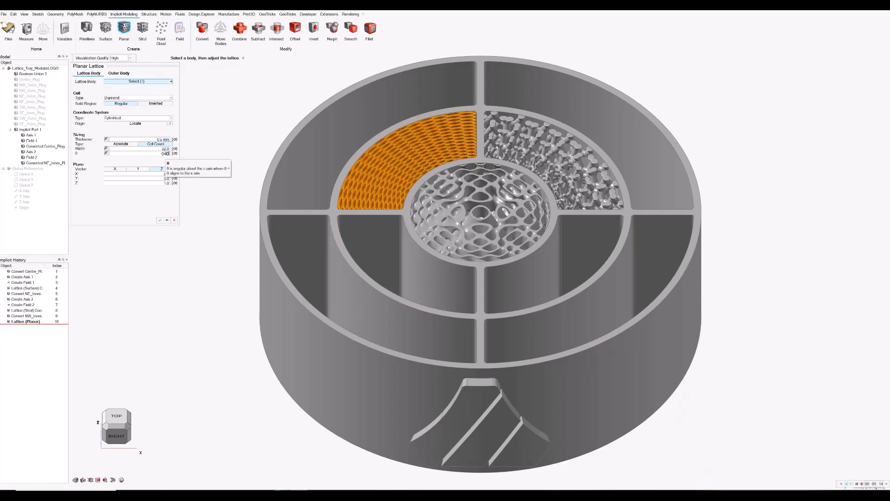
click(166, 149)
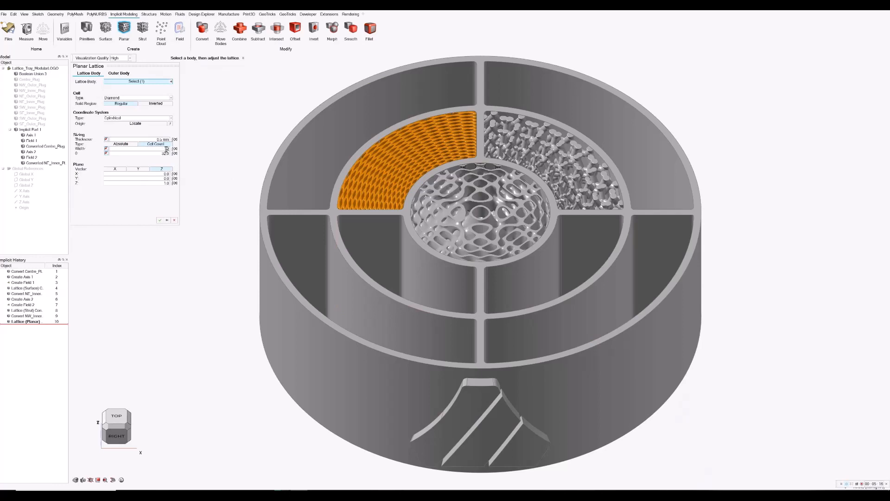
key(Return)
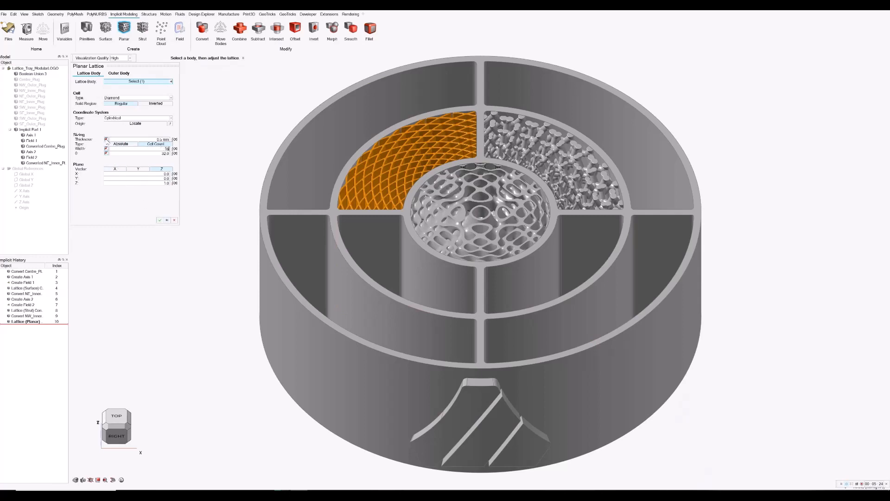
- Create a field for the planar lattice's thickness and use the Global Z plane as its driving object
click(106, 139)
click(119, 139)
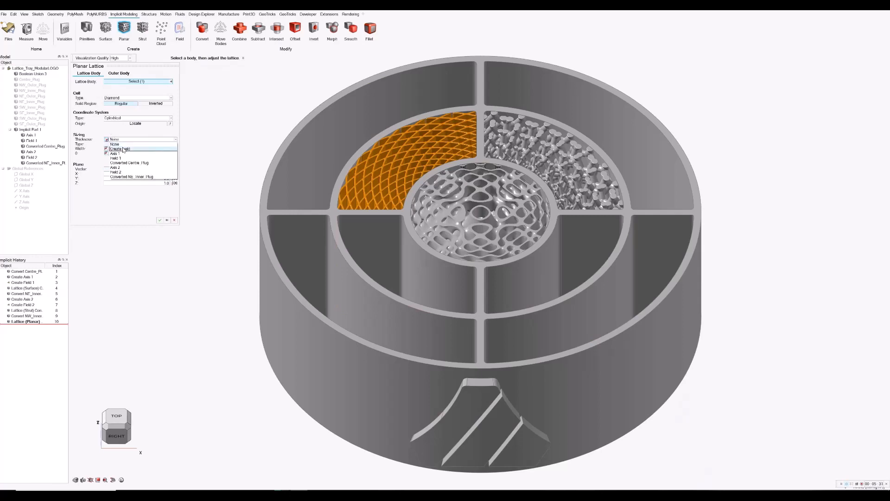
click(124, 150)
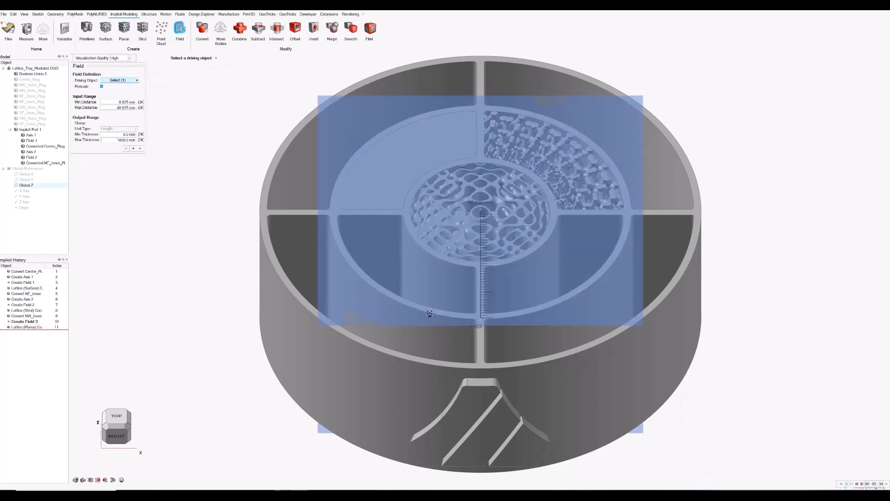
right_drag(429, 314, 429, 274)
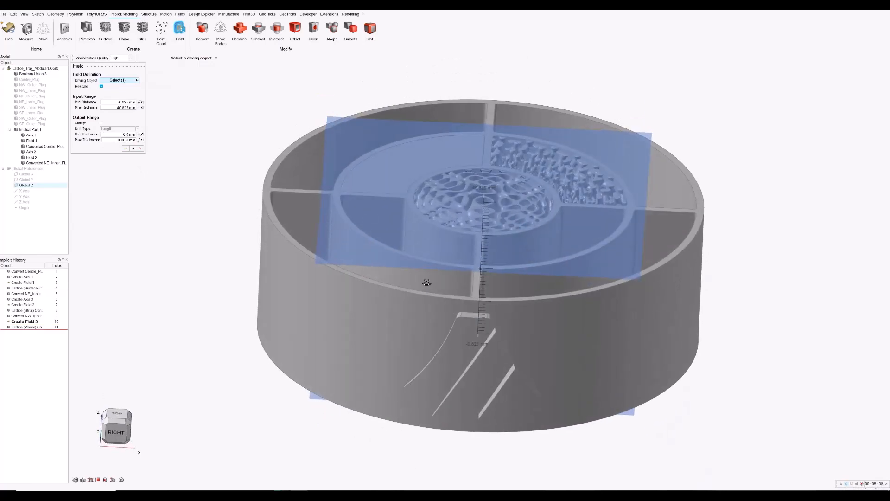
scroll(353, 177, up, 5)
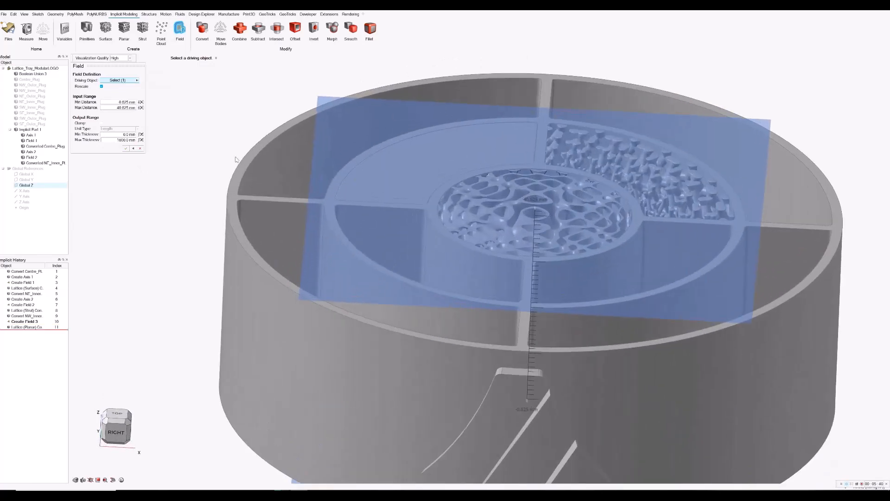
- Set the field's output range to 2 mm minimum and 0.5 mm maximum thickness and accept the field
double_click(121, 140)
text(1)
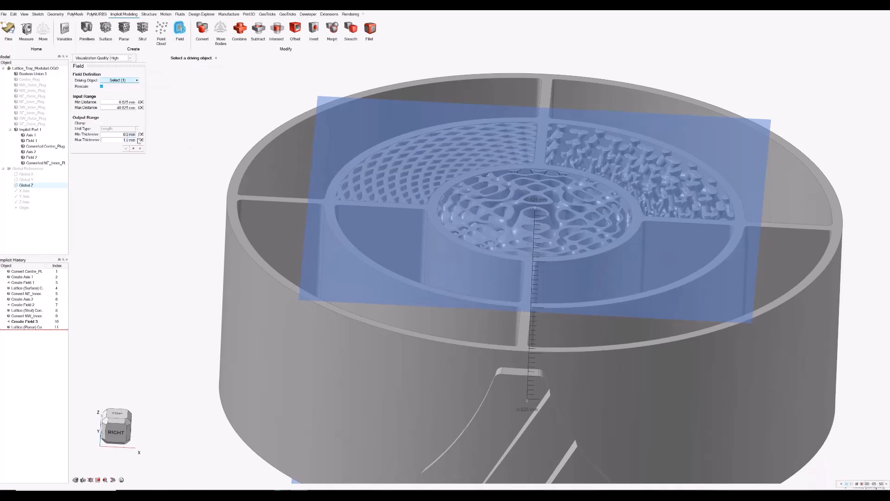
text(1)
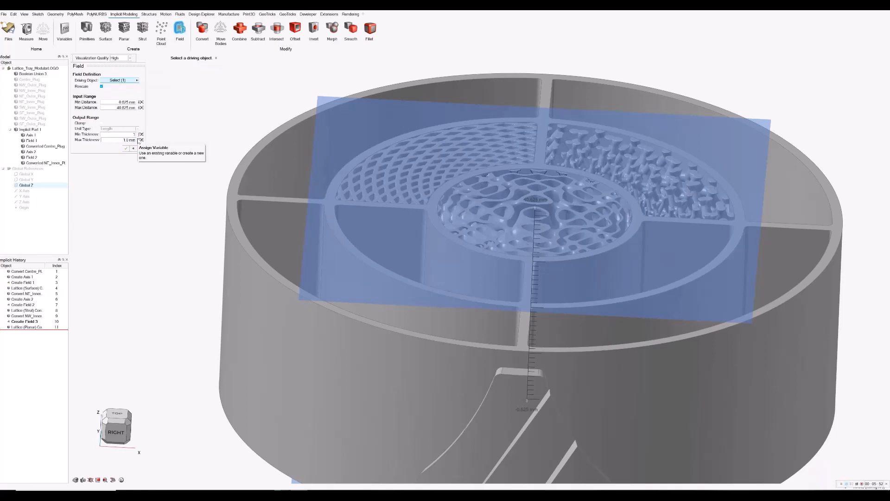
key(Return)
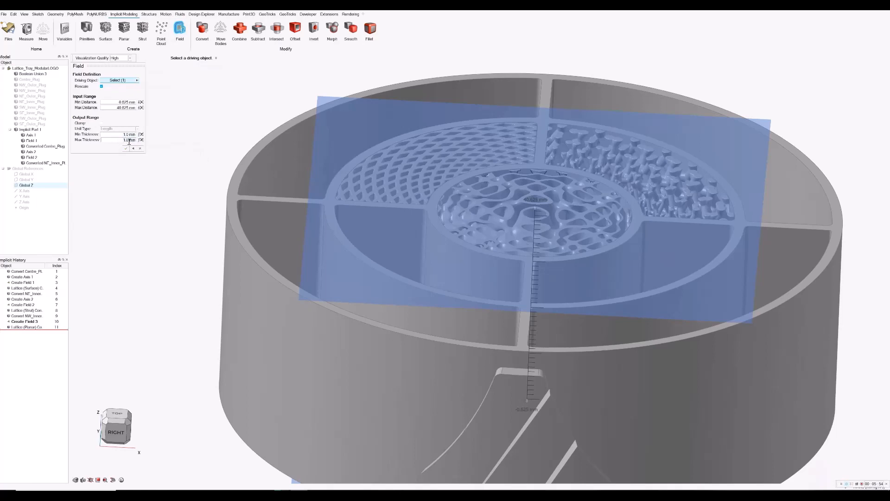
text(0.5)
key(Return)
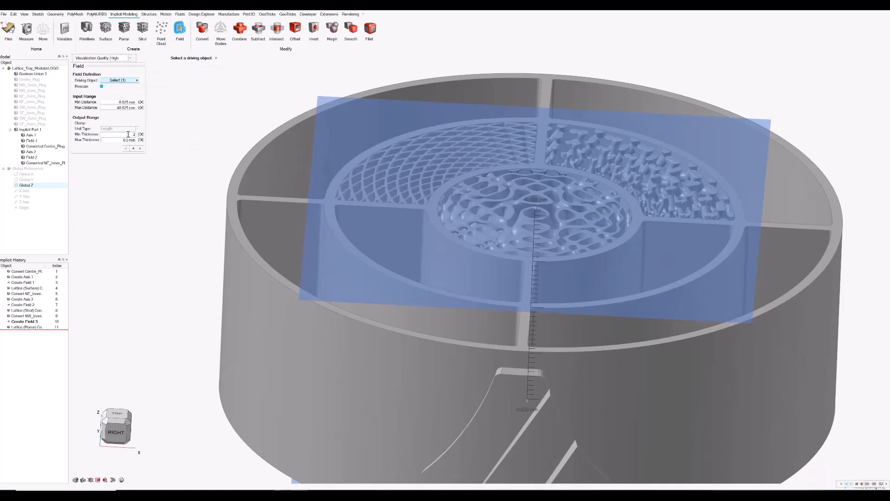
key(Return)
click(120, 414)
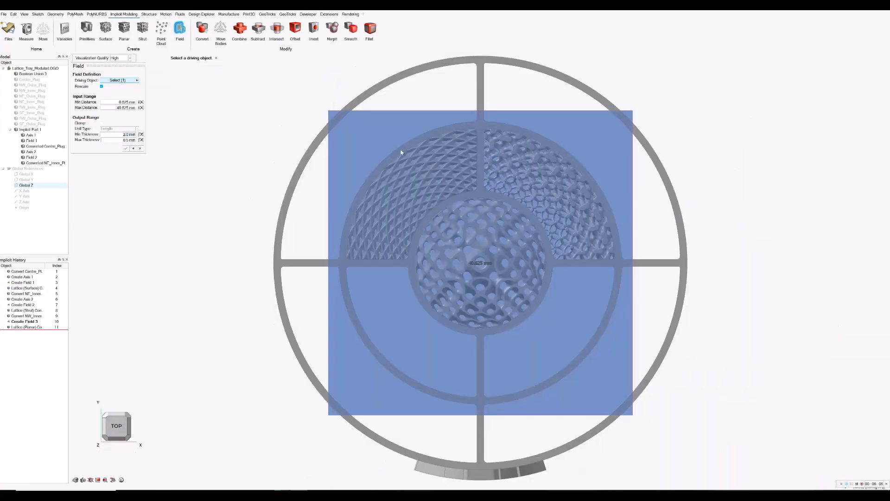
scroll(404, 209, up, 6)
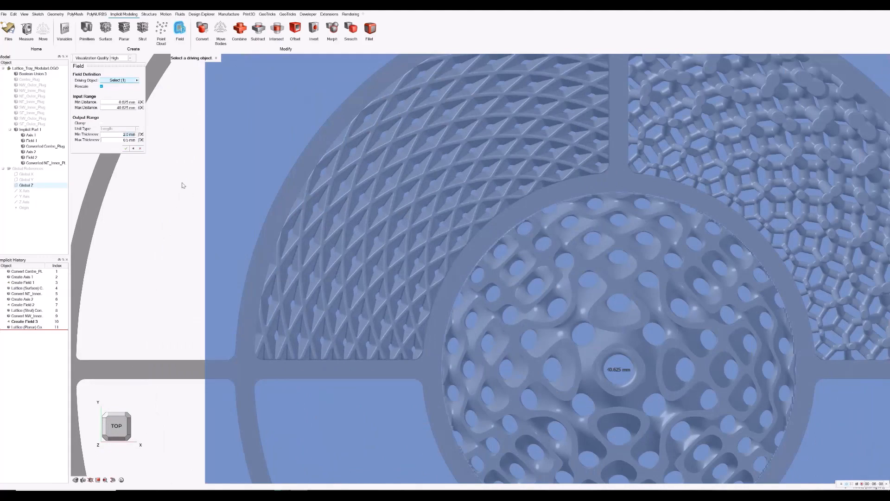
click(126, 148)
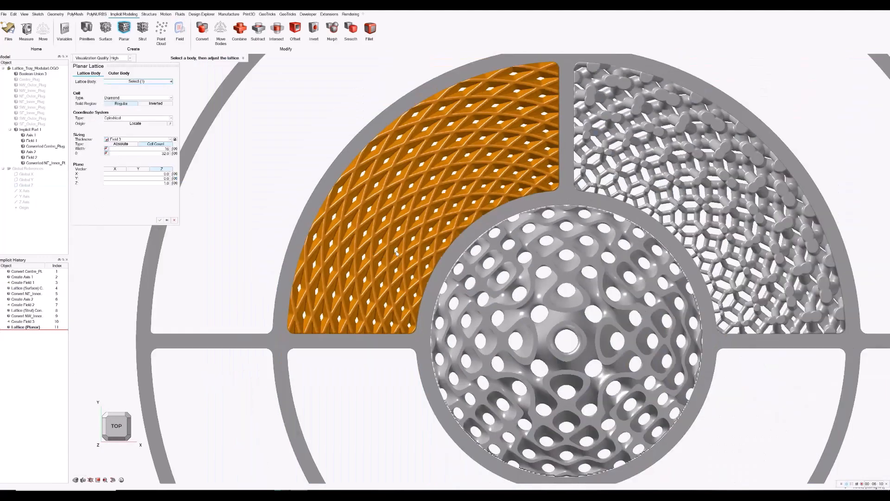
- Compare the graded thickness on the underside and top of the NW inner plug's lattice, then accept the planar lattice
scroll(397, 253, down, 5)
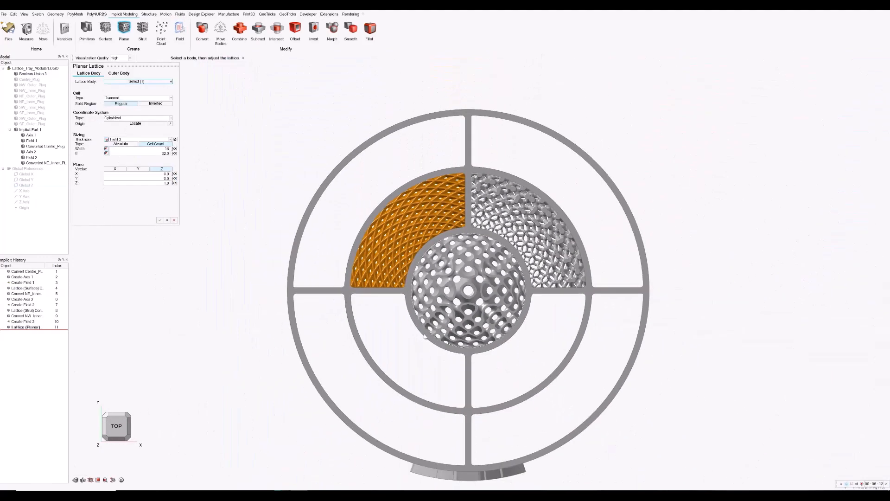
right_drag(424, 335, 498, 129)
scroll(366, 361, up, 5)
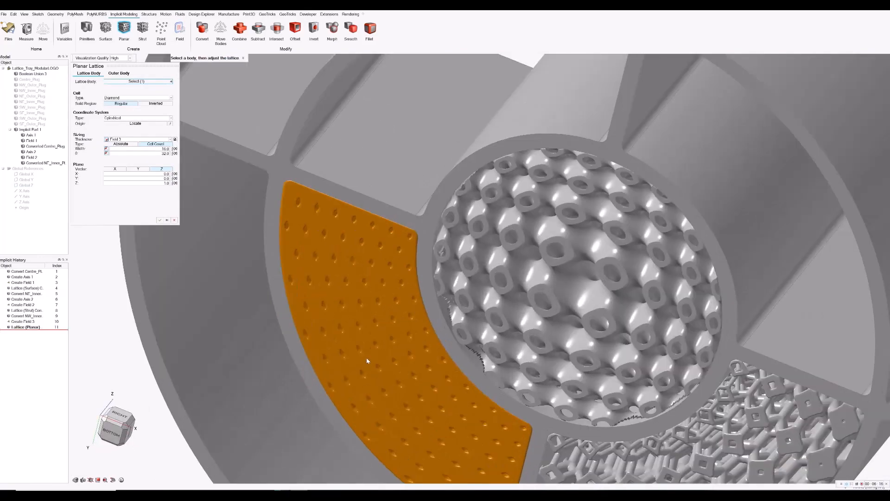
scroll(367, 360, down, 6)
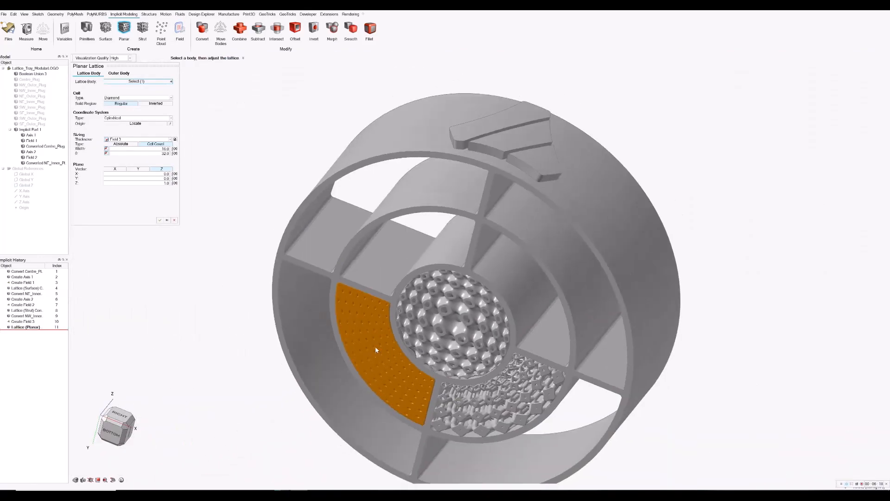
right_drag(400, 208, 355, 343)
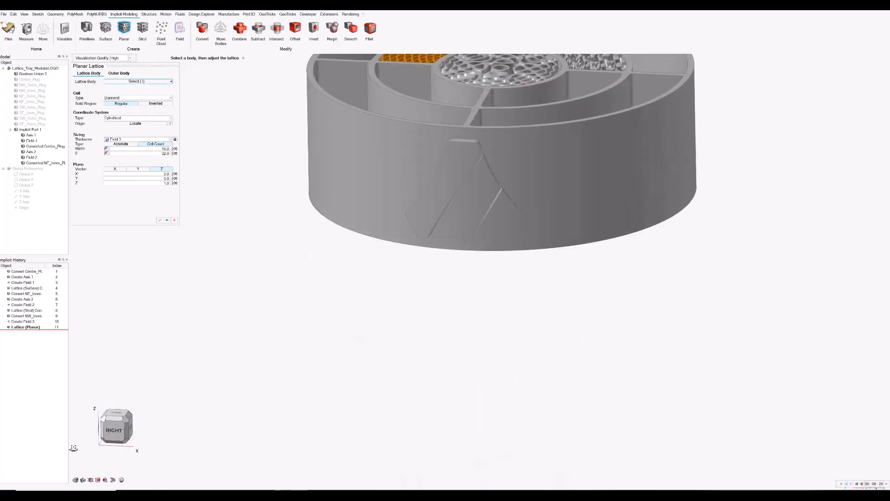
click(115, 423)
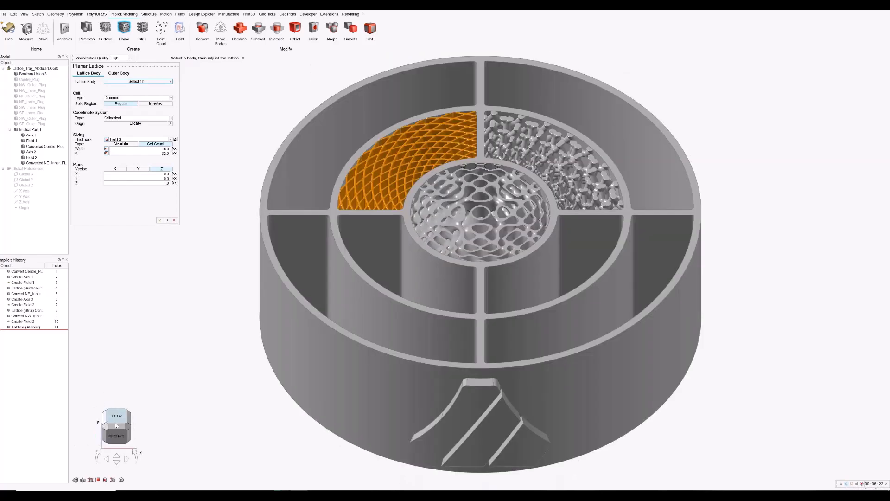
click(116, 420)
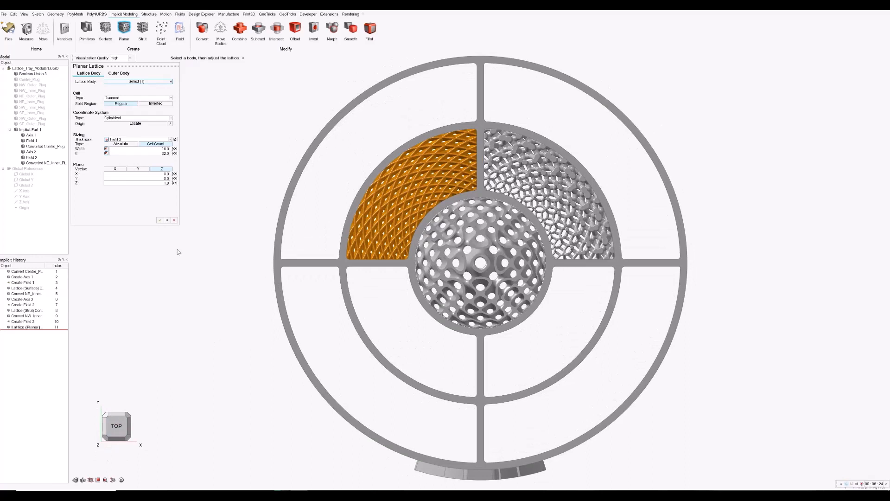
click(159, 220)
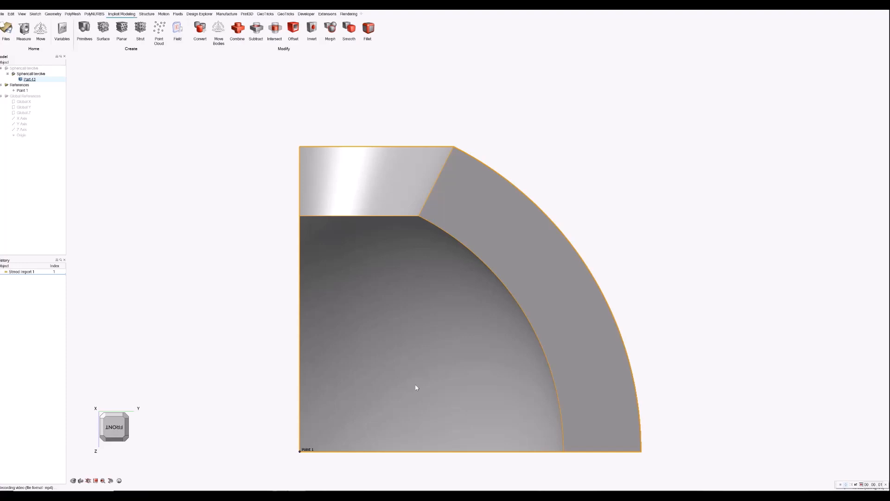
- Create a surface lattice on the quarter-dome body of the spherical revolve model and set the visualization quality to High
scroll(445, 343, down, 5)
mouse_move(471, 316)
right_down()
mouse_move(447, 322)
mouse_move(391, 365)
mouse_move(473, 326)
right_up()
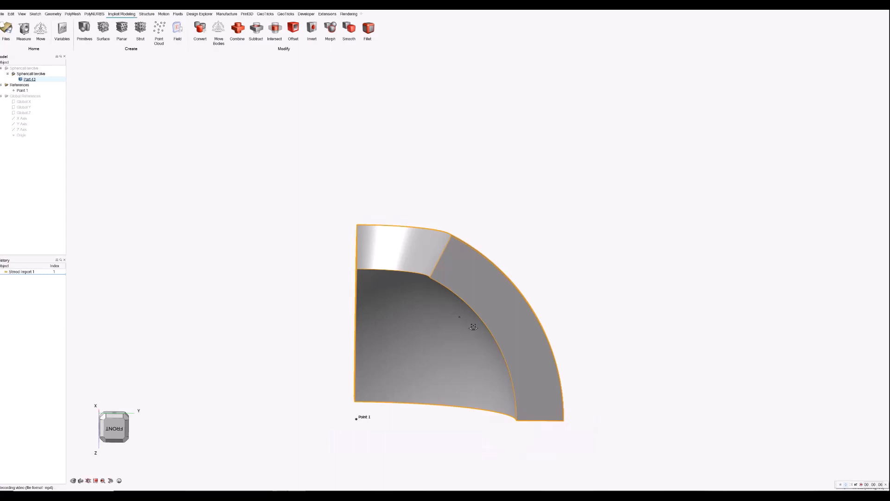
middle_drag(473, 327, 472, 329)
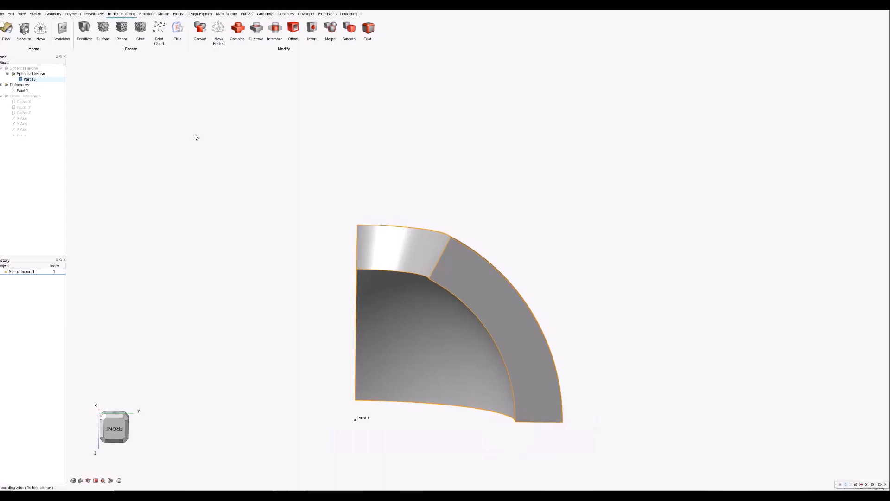
click(103, 28)
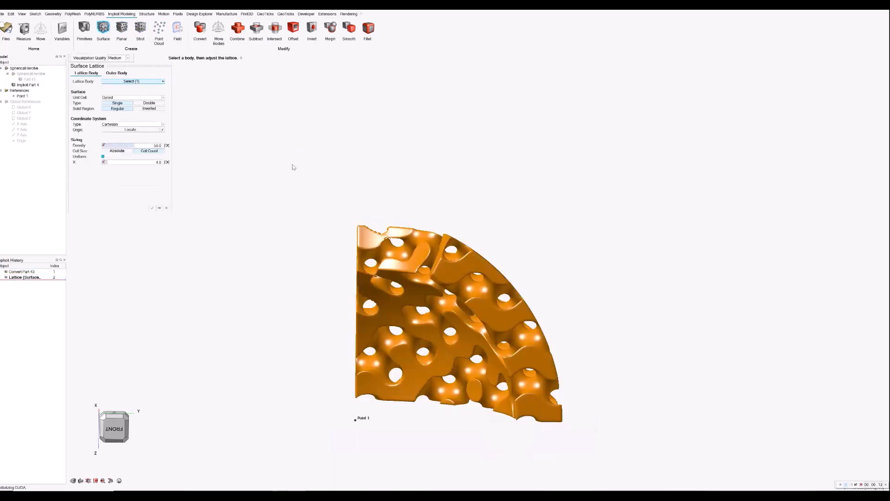
click(126, 58)
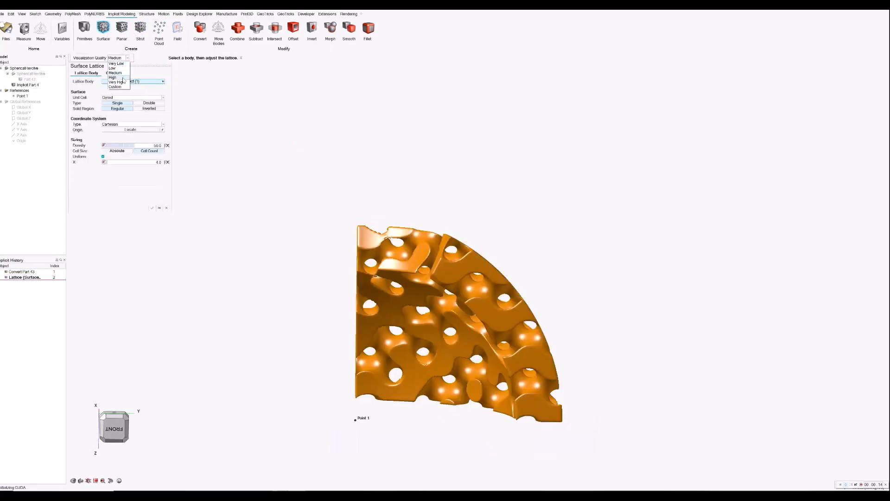
click(121, 78)
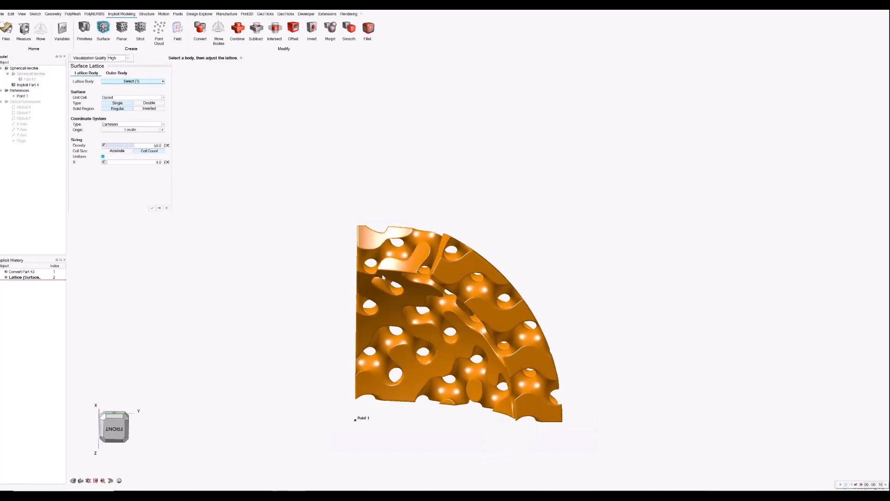
- Give the surface lattice Schwarz D unit cells and a spherical coordinate system
click(162, 97)
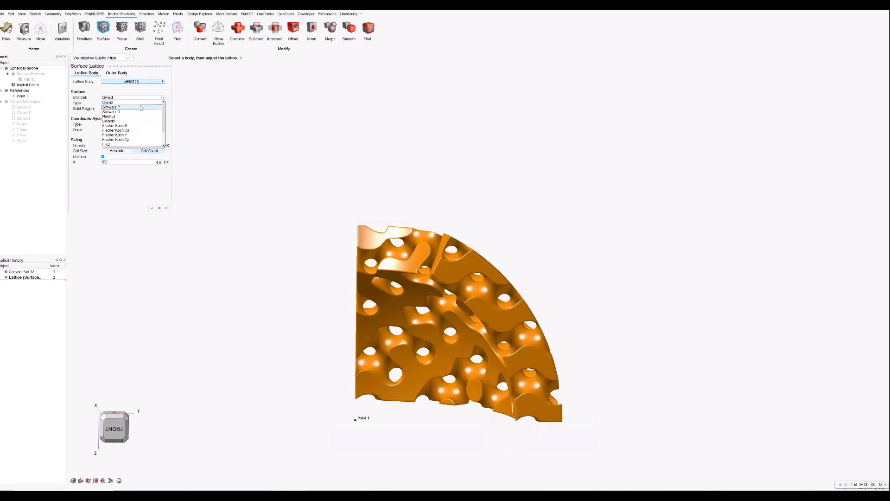
click(140, 112)
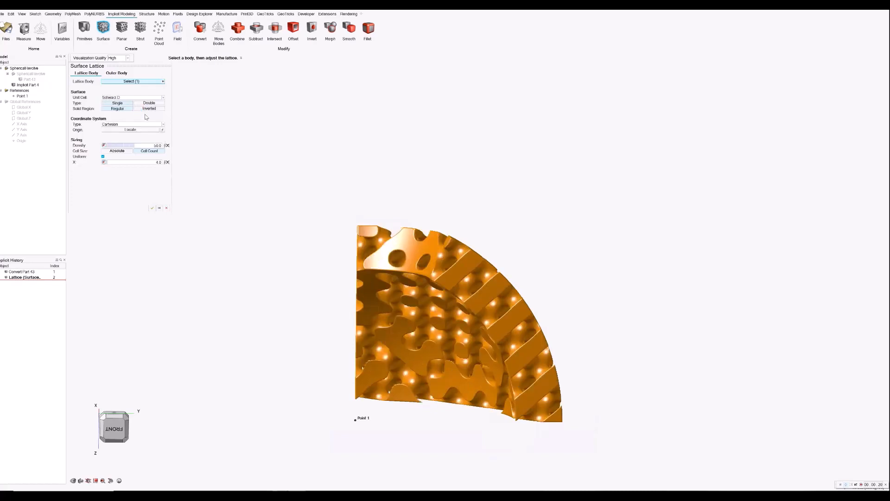
click(141, 124)
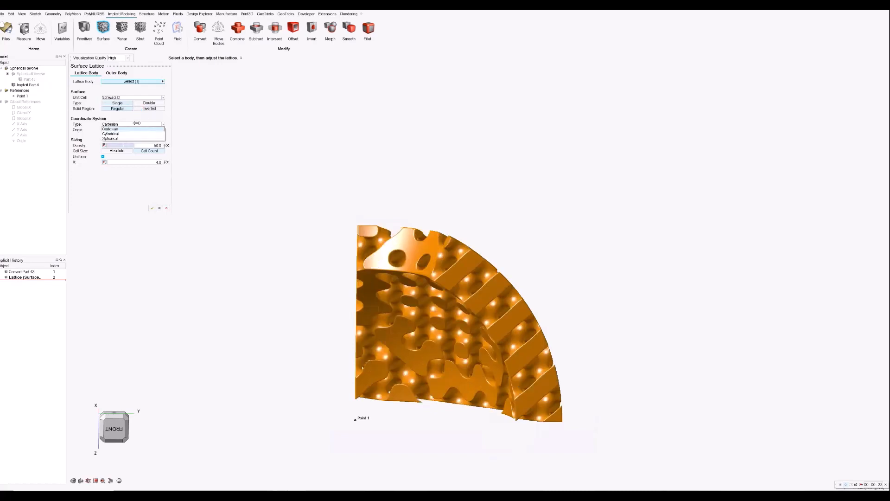
click(129, 140)
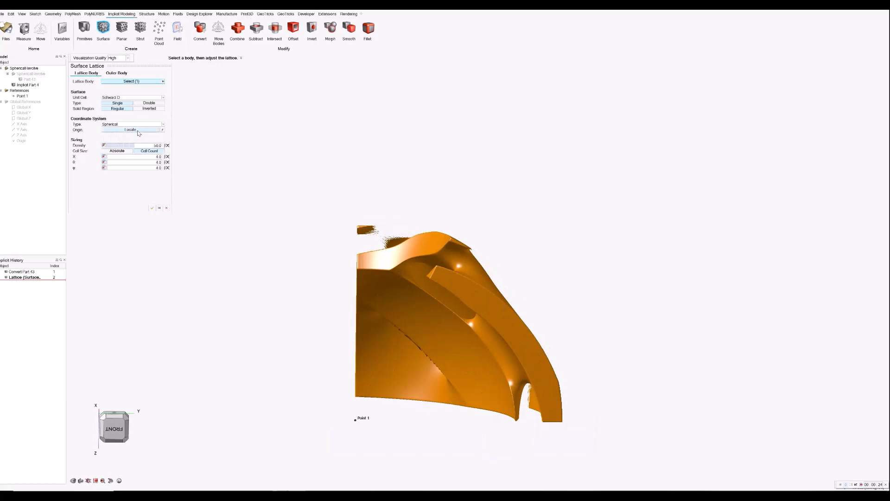
- Activate origin placement for the spherical coordinate system and check the origin against Point 1 and the dome section from the front
click(138, 133)
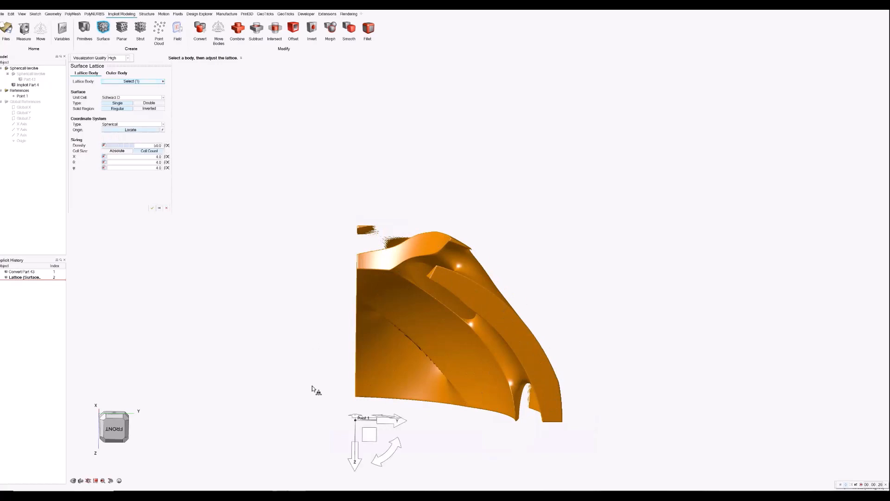
right_drag(386, 347, 375, 370)
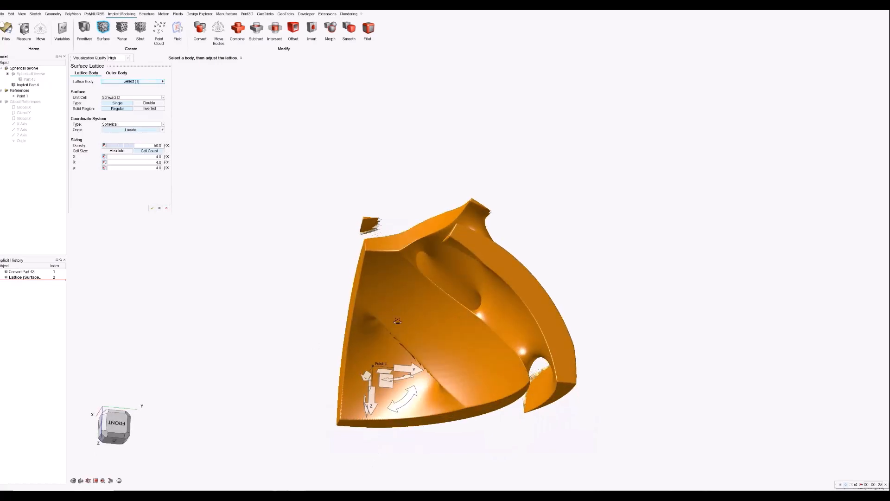
scroll(376, 370, up, 5)
scroll(376, 369, up, 1)
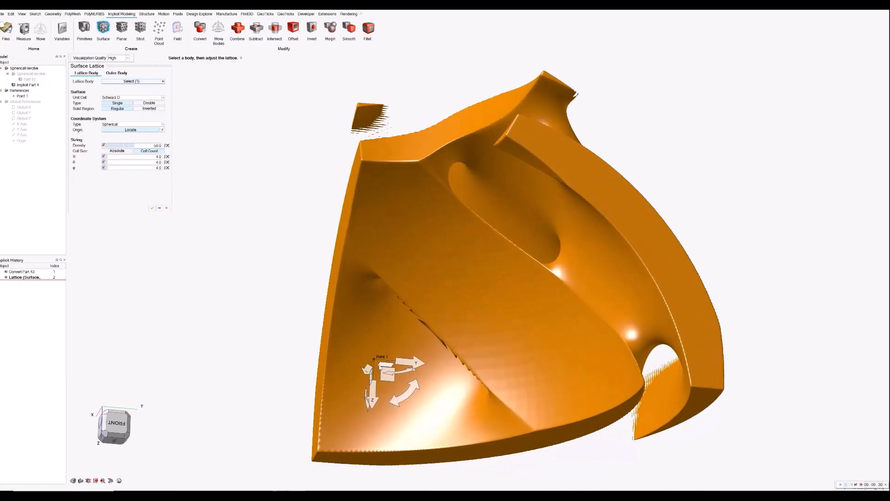
right_drag(432, 280, 418, 304)
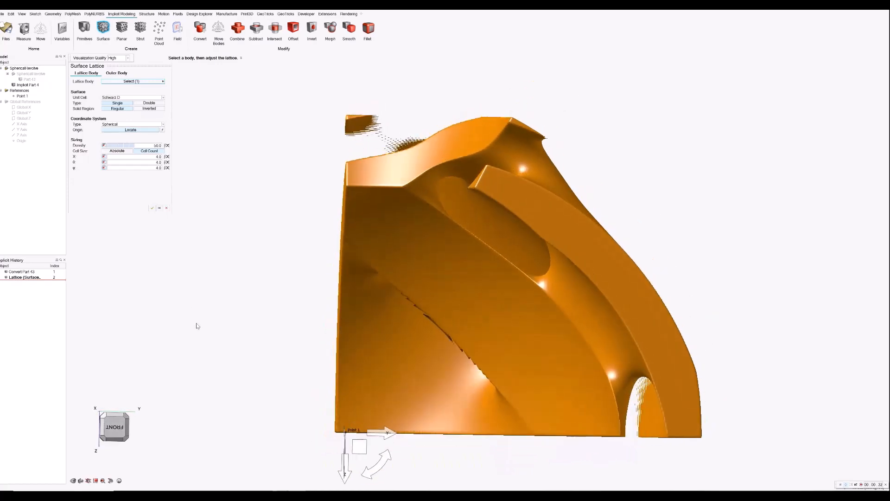
click(123, 430)
scroll(482, 278, down, 3)
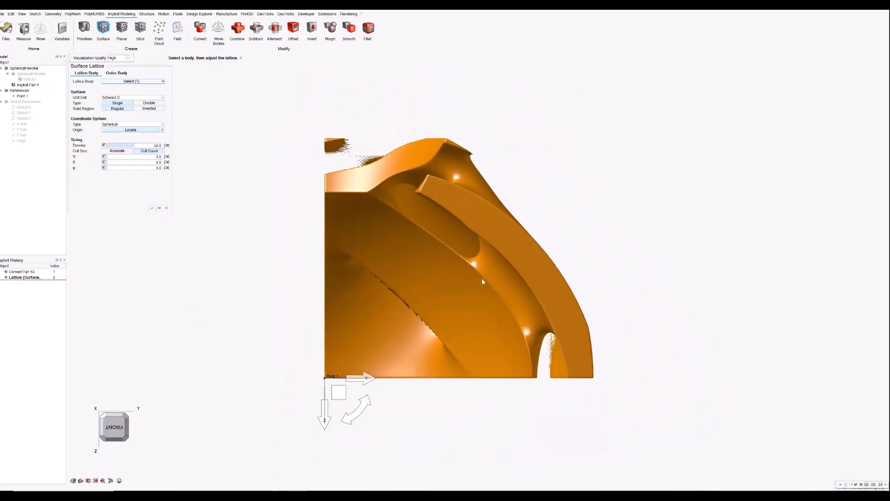
- Set the surface lattice's cell counts to 20 in X, 64 in θ and 32 in φ
click(153, 165)
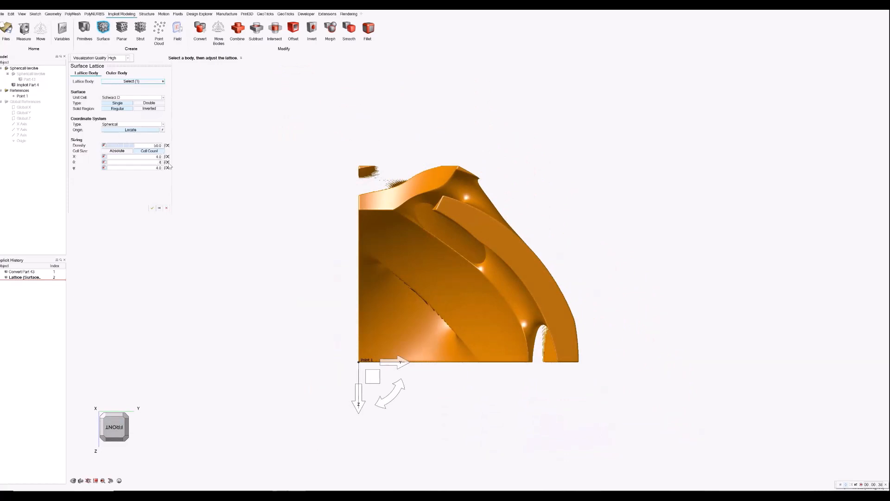
text(64)
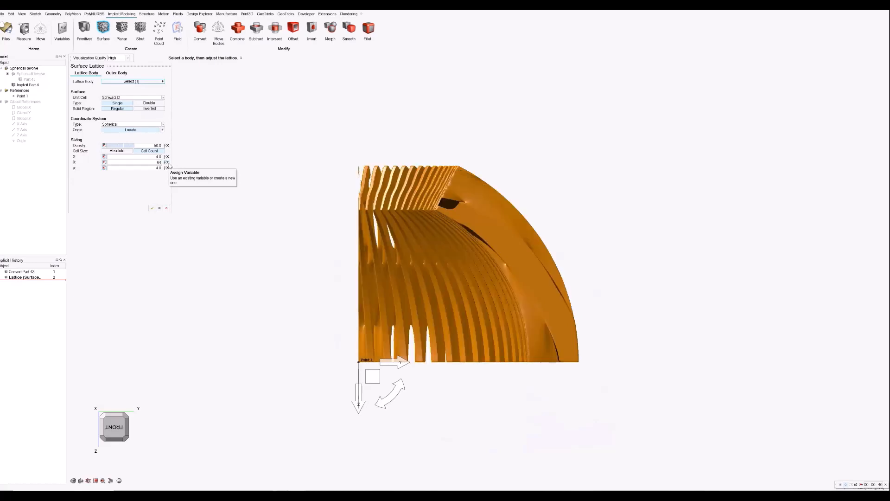
click(157, 168)
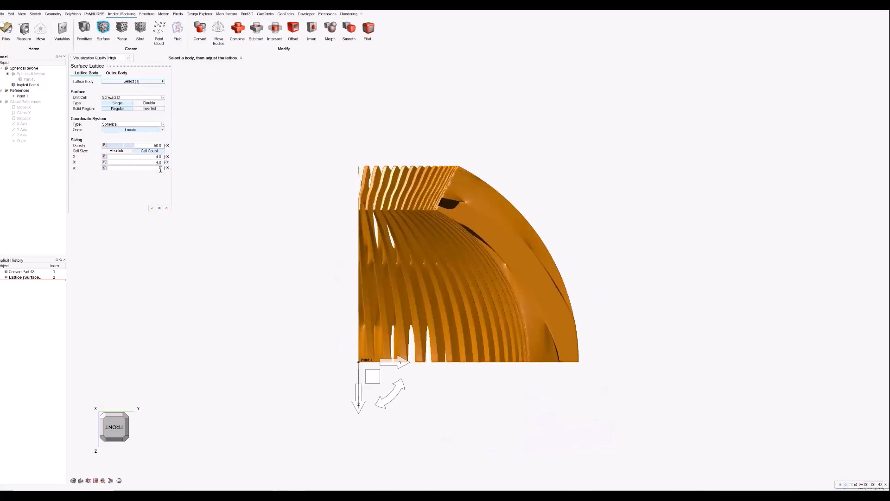
text(32)
key(Return)
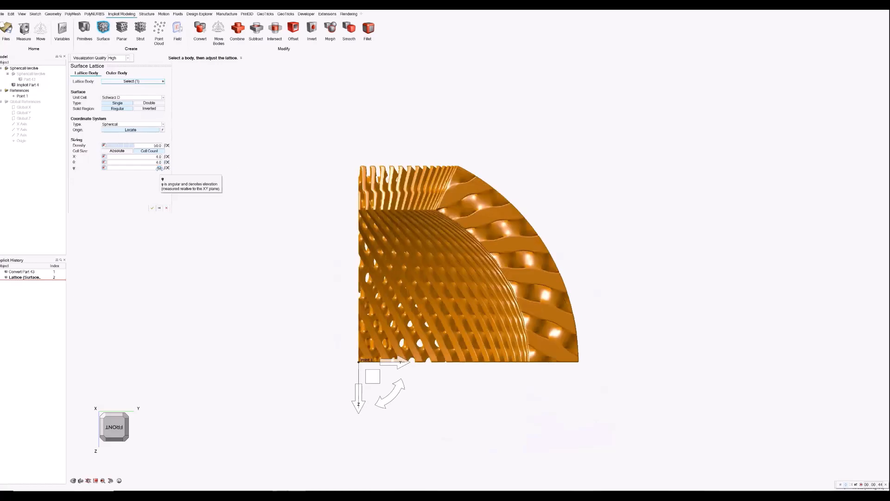
key(Tab)
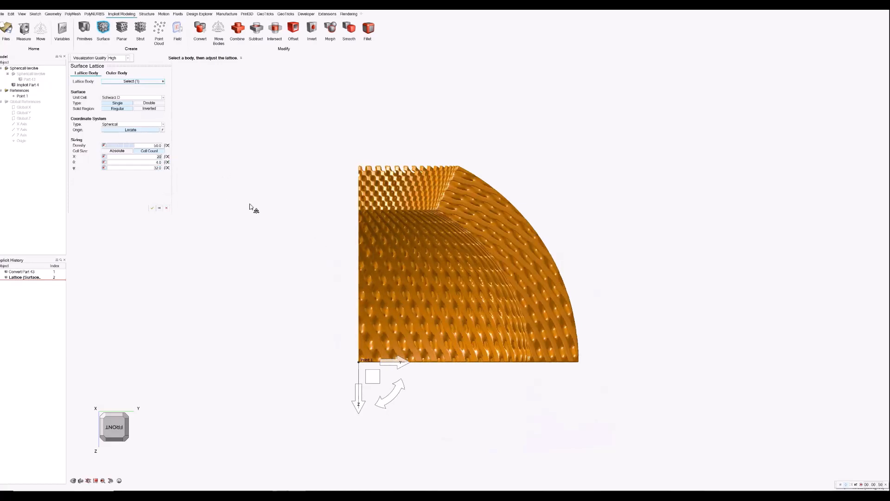
- Create a field for the lattice density and make Point 1 its driving object instead of the global Z plane
scroll(435, 237, up, 3)
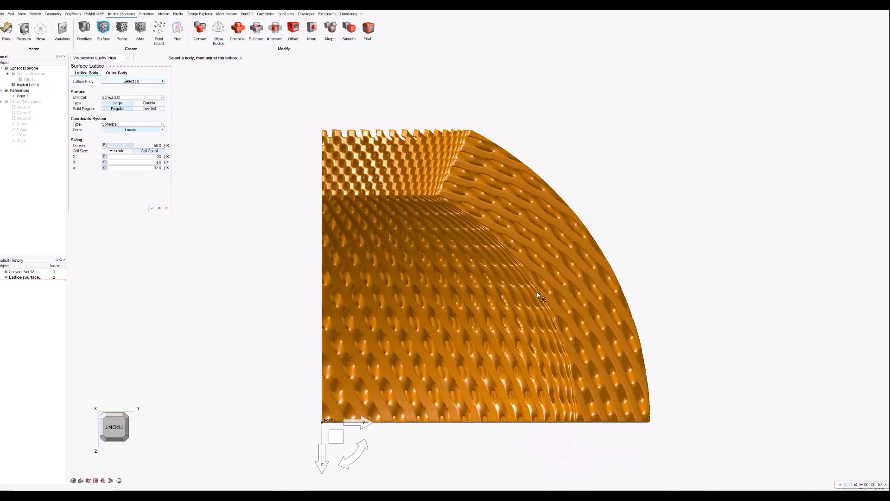
middle_drag(533, 292, 510, 344)
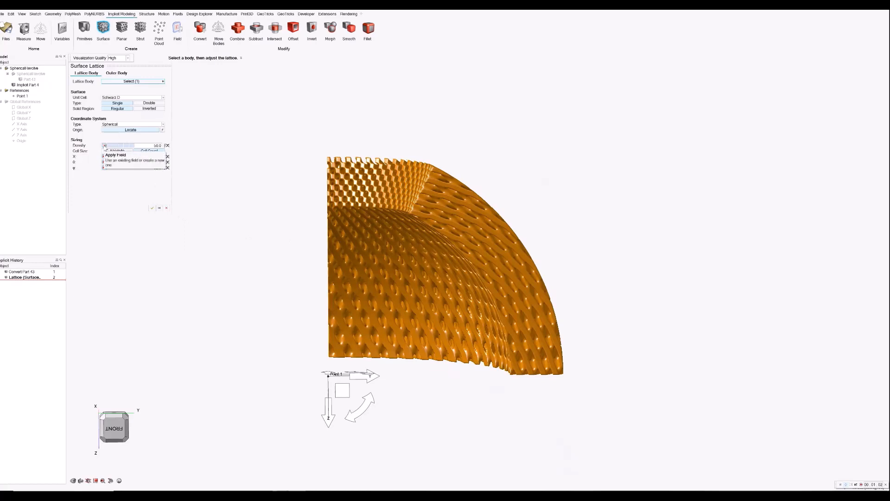
click(104, 146)
click(114, 146)
click(114, 156)
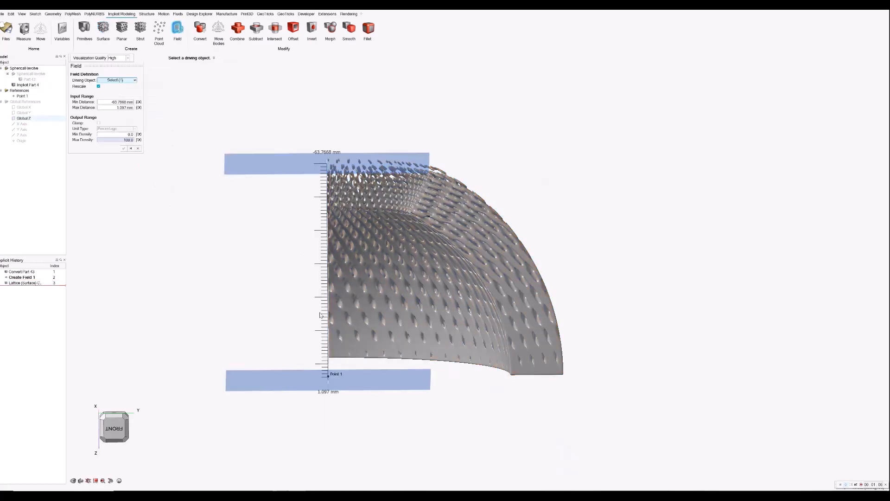
click(134, 80)
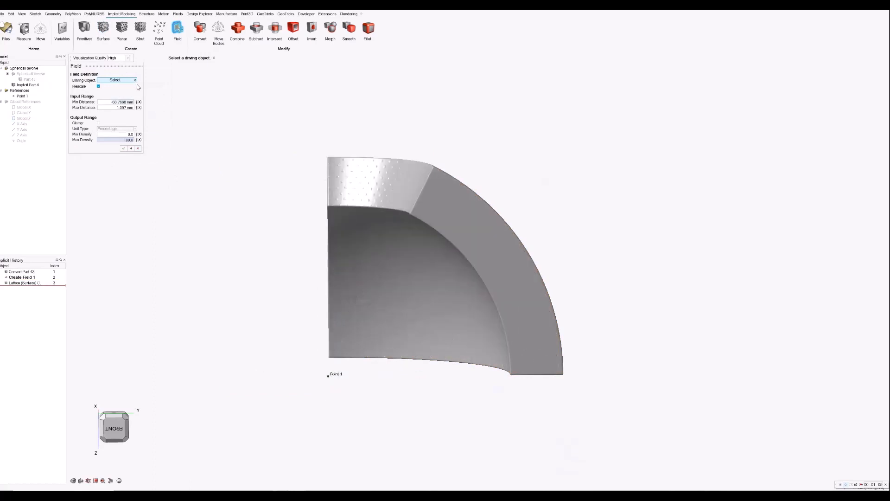
click(328, 375)
click(328, 375)
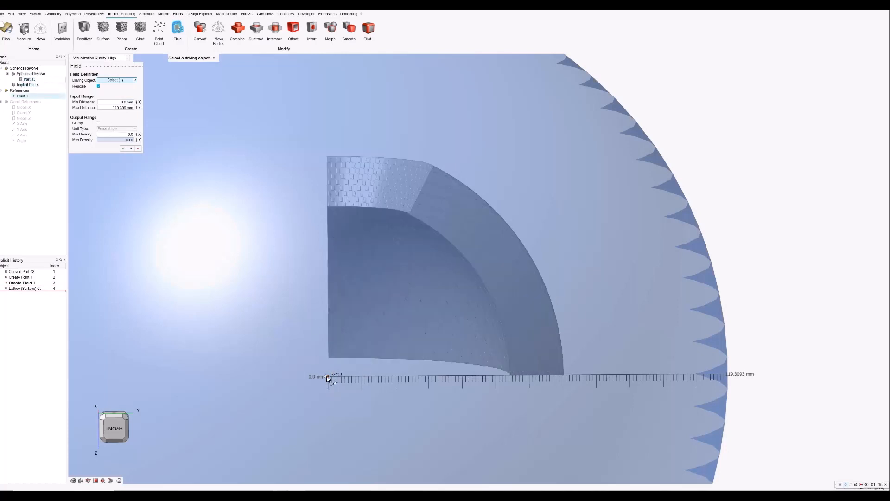
- Fit the field's input range to the dome's inner and outer surfaces, about 54.3 to 70.2 mm, and hide the original solid part
drag(328, 377, 330, 376)
drag(452, 379, 508, 377)
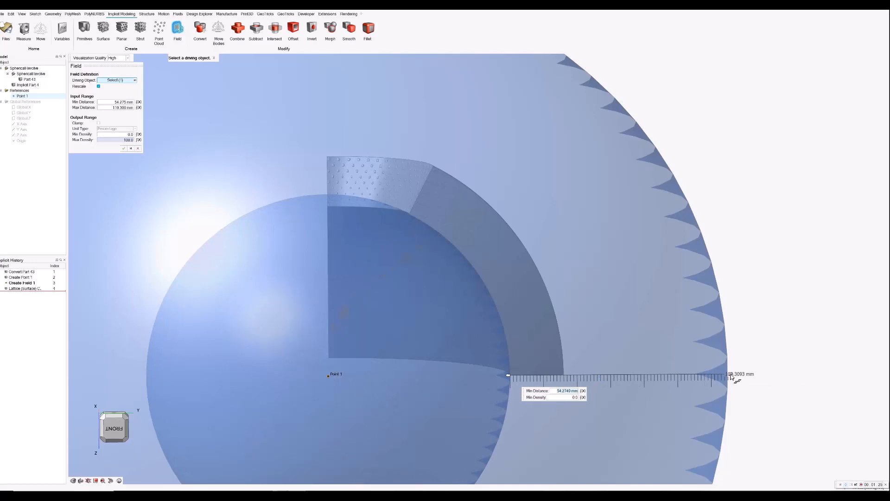
drag(732, 376, 564, 375)
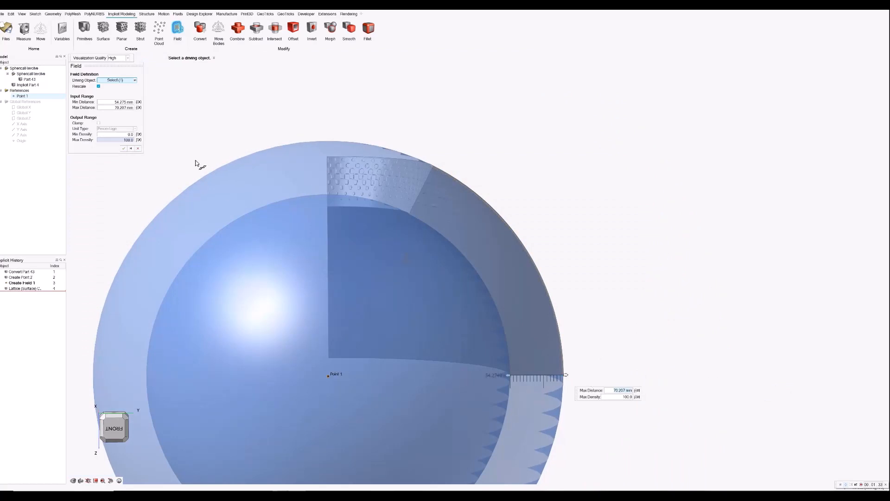
click(21, 79)
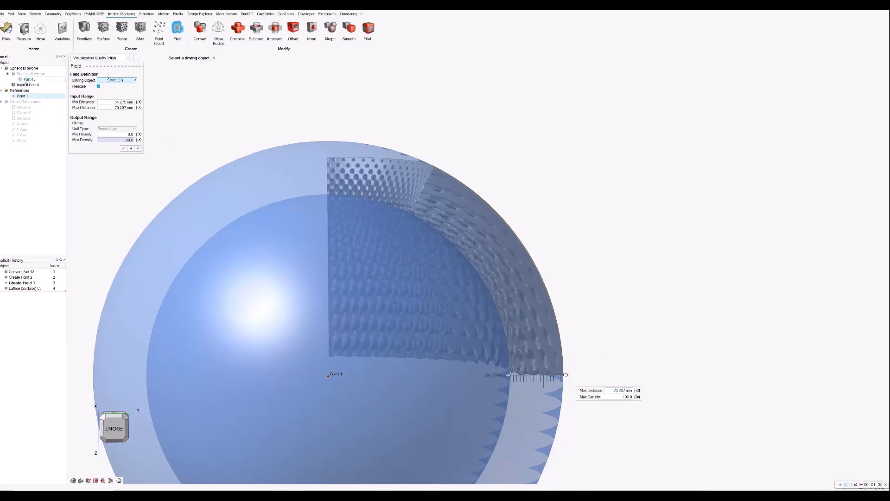
- Set the field's output range to 75 minimum density and 25 maximum density, and accept the field
click(131, 135)
text(75)
key(Return)
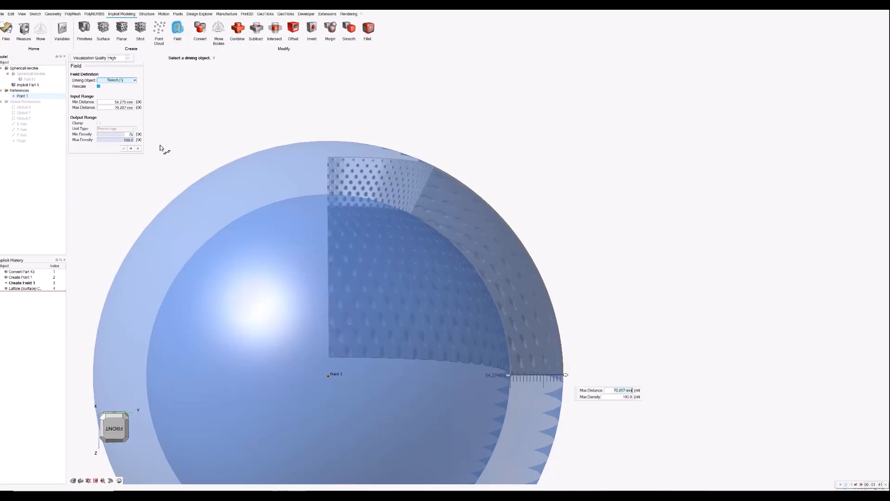
click(130, 140)
key(BackSpace)
text(25)
key(Return)
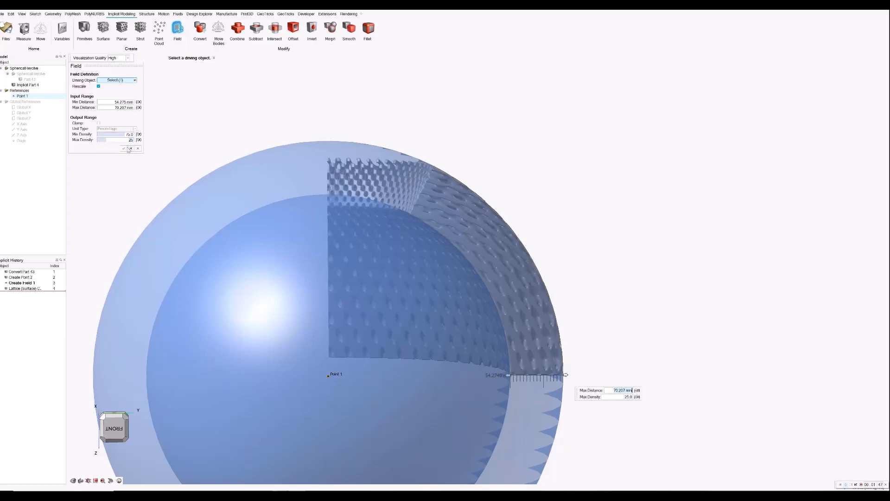
click(125, 149)
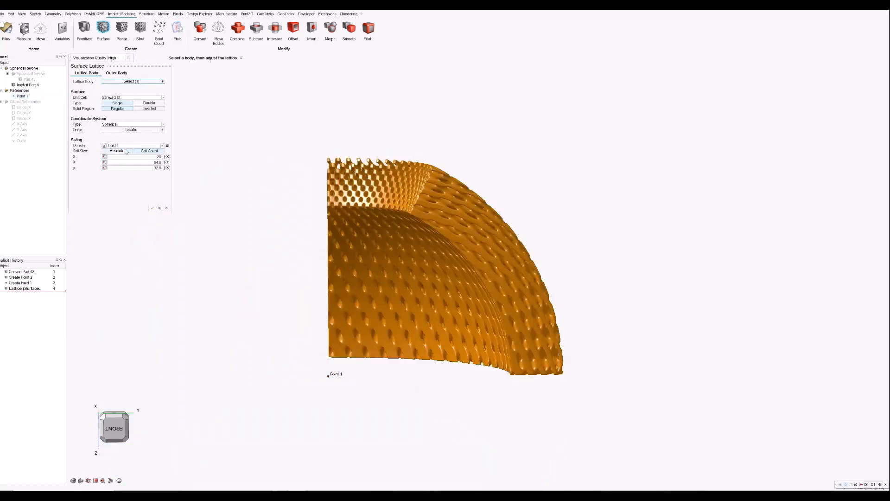
- Check the density-graded dome lattice from inside and outside, and accept the surface lattice
right_drag(402, 233, 376, 229)
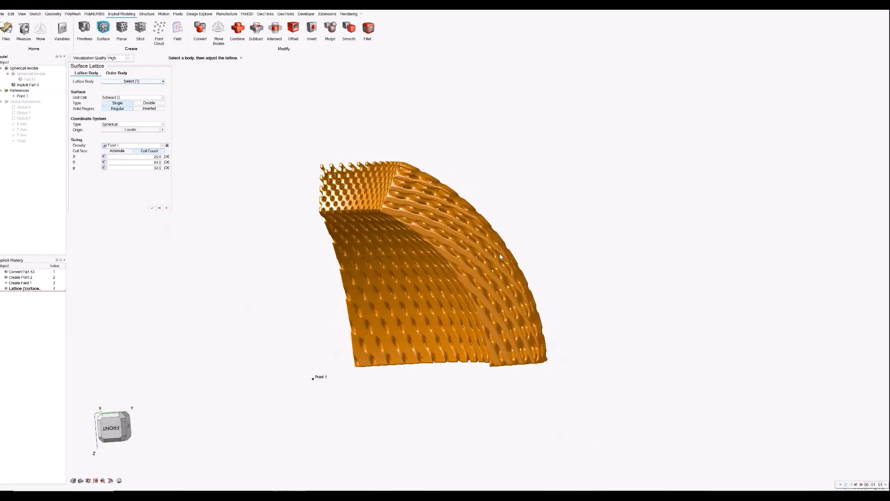
right_drag(501, 257, 430, 323)
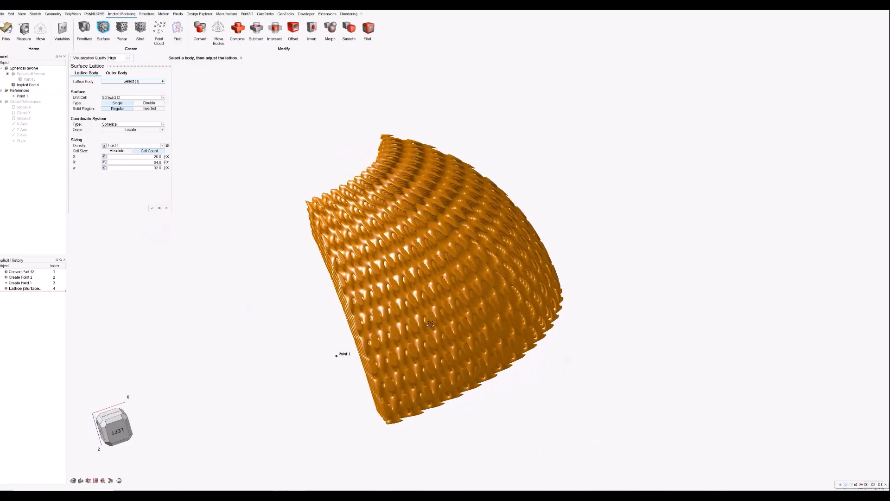
click(151, 208)
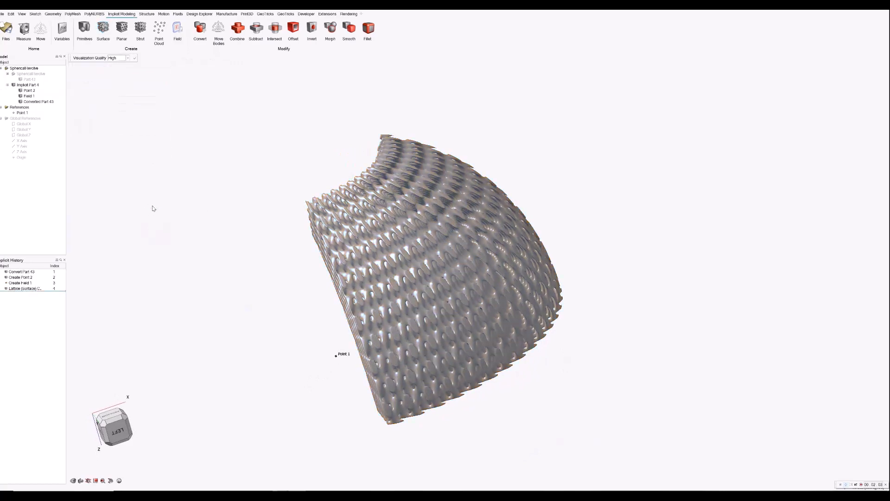
- Smooth the dome's lattice body with Laplacian smoothing at a strength of 50
click(349, 29)
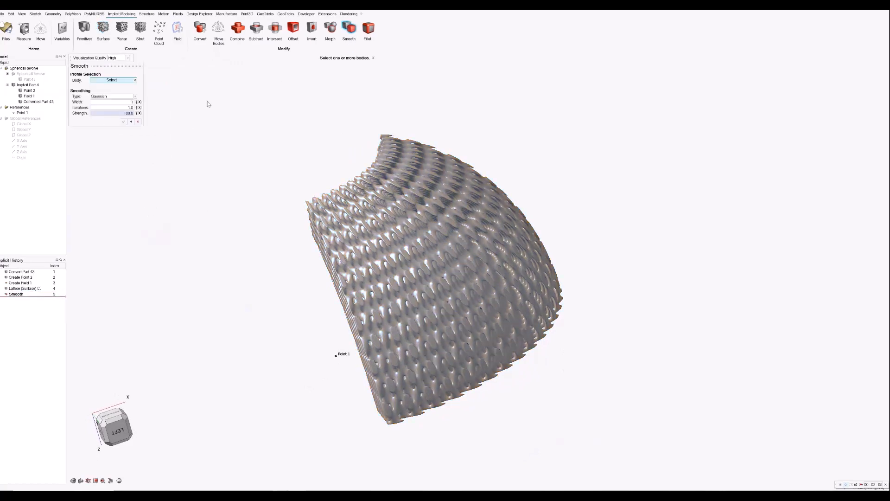
click(115, 96)
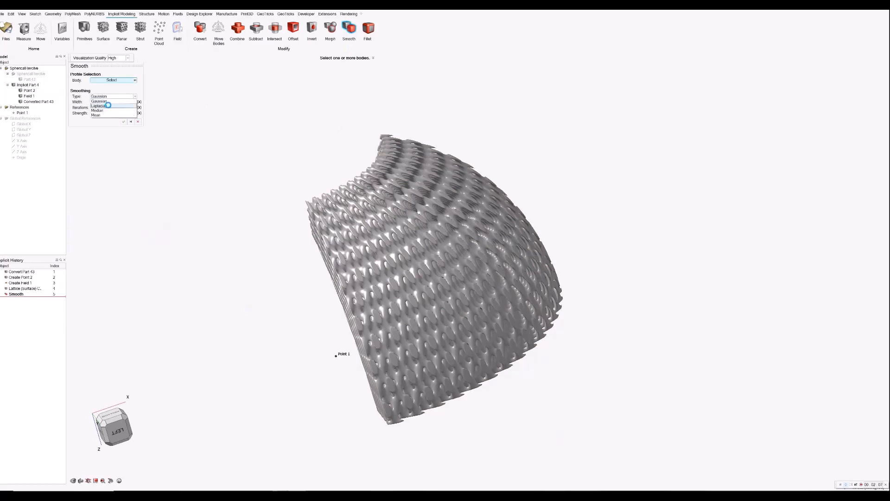
click(108, 106)
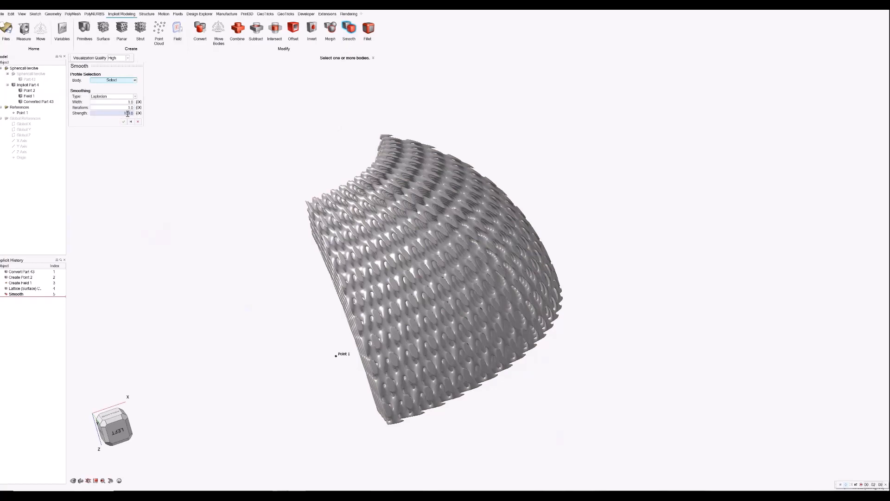
key(BackSpace)
key(BackSpace)
key(BackSpace)
key(BackSpace)
key(BackSpace)
text(50)
click(342, 265)
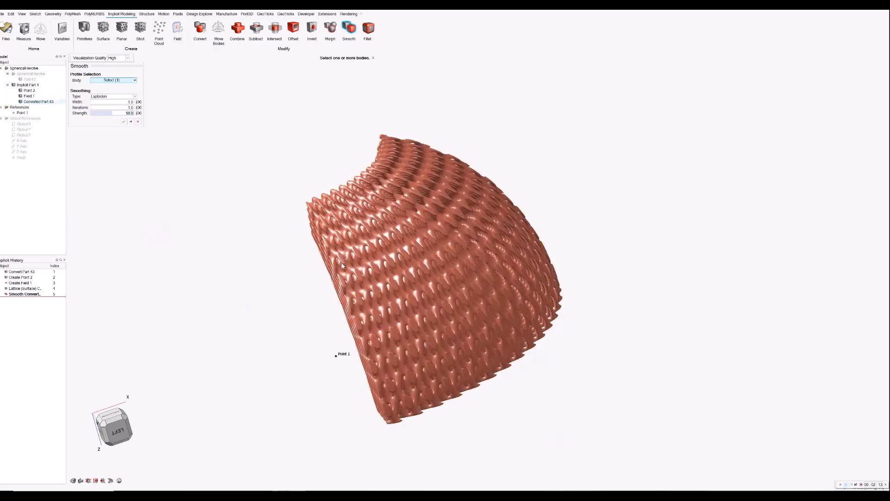
click(123, 122)
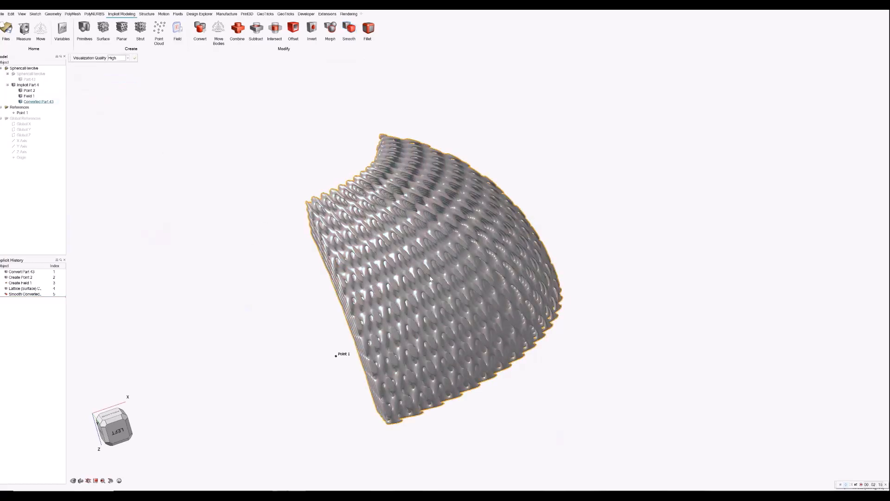
- Examine the smoothed dome lattice from the front, right, rear and left sides
right_drag(459, 232, 482, 246)
click(111, 440)
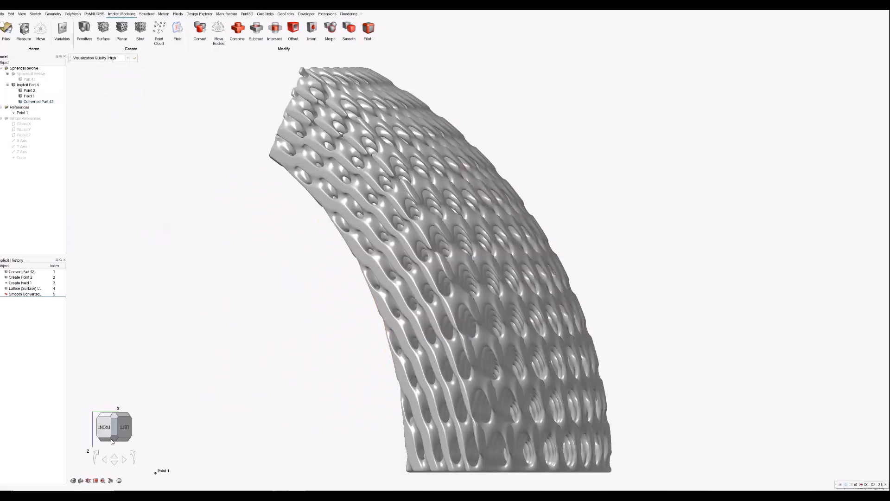
click(109, 433)
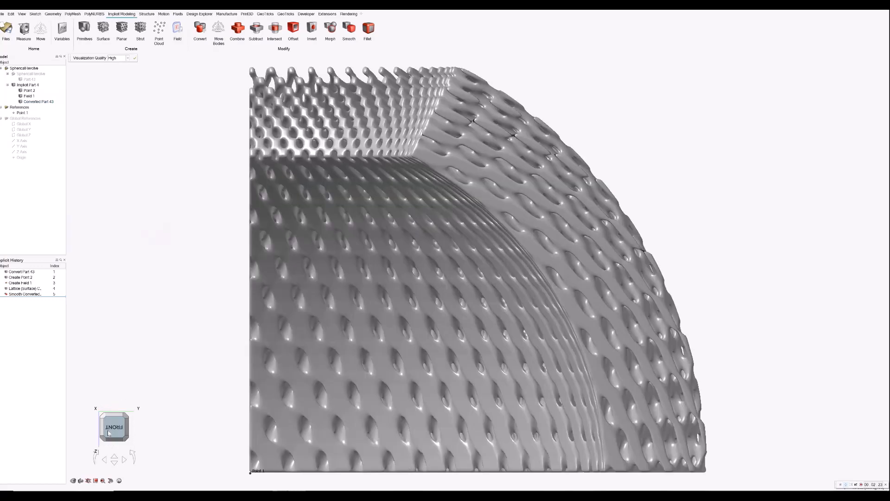
click(103, 432)
click(105, 431)
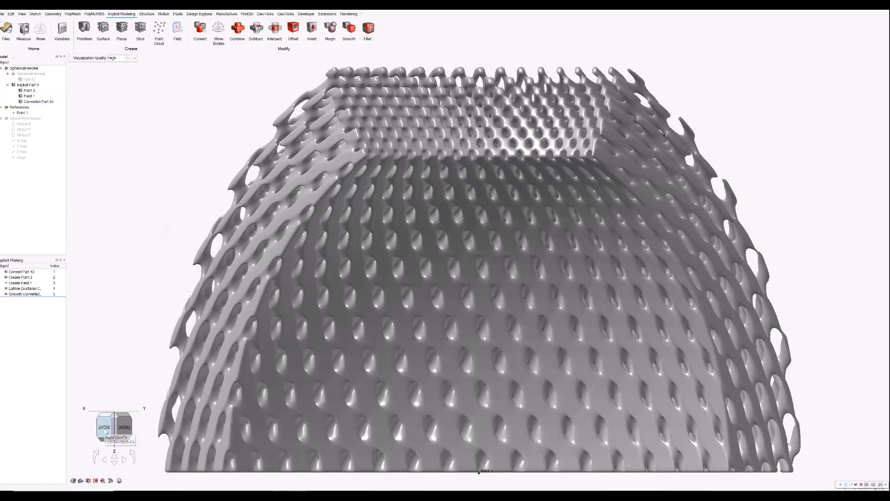
click(104, 432)
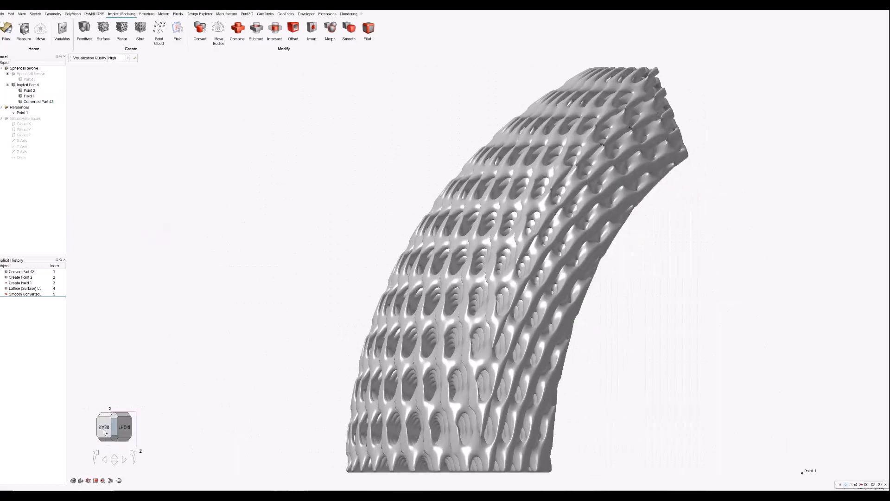
click(103, 432)
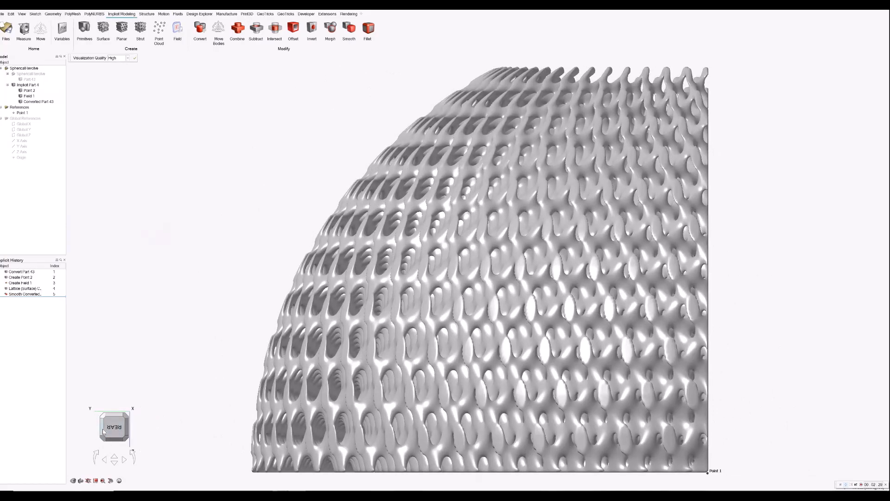
click(104, 431)
click(104, 431)
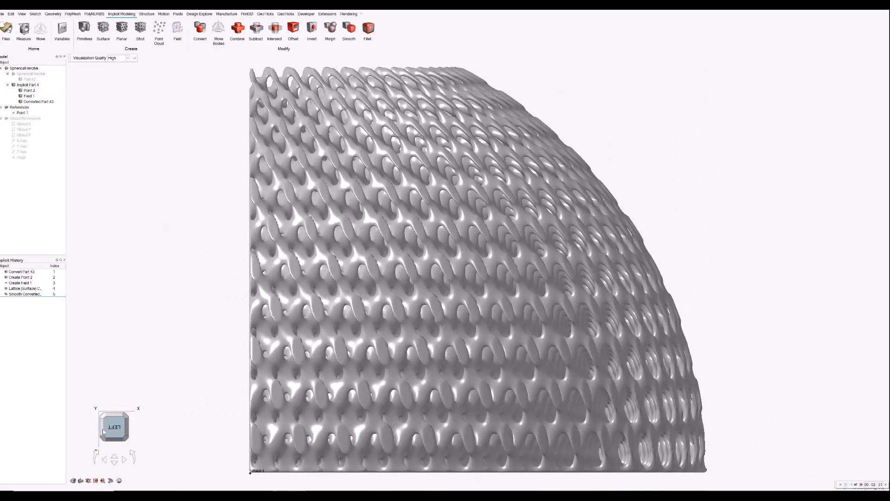
click(104, 432)
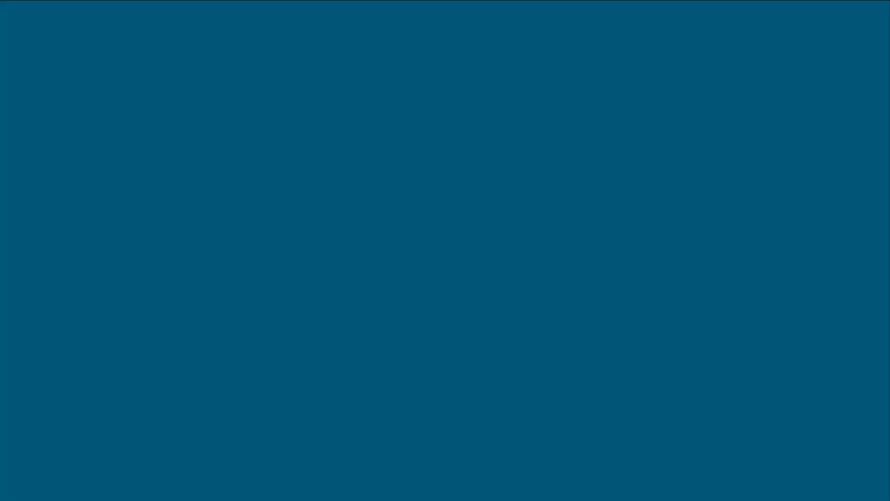